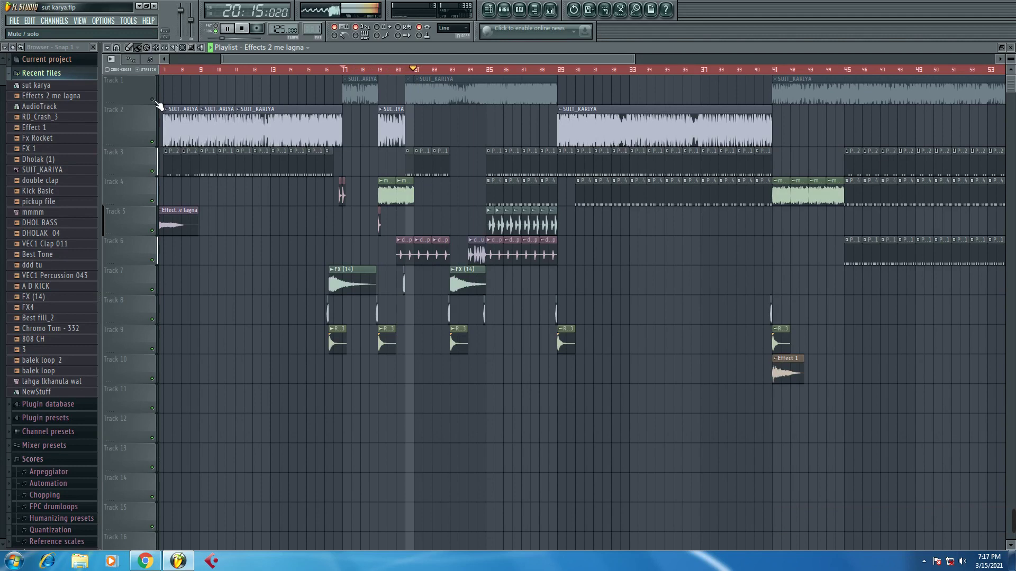
- Compare the playing mix with Track 1 unmuted and muted again, and stop playback
left_click(157, 102)
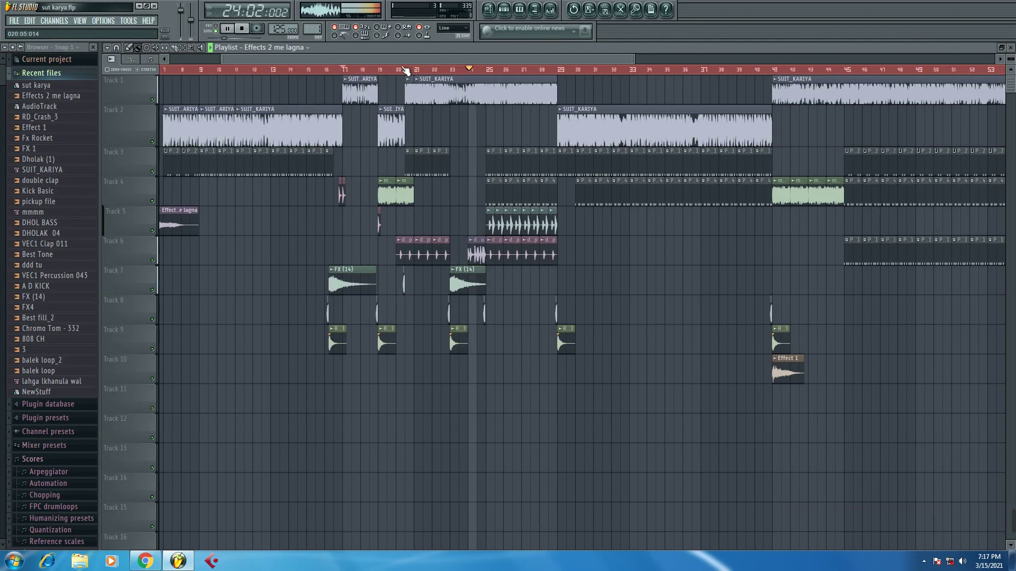
left_click(152, 99)
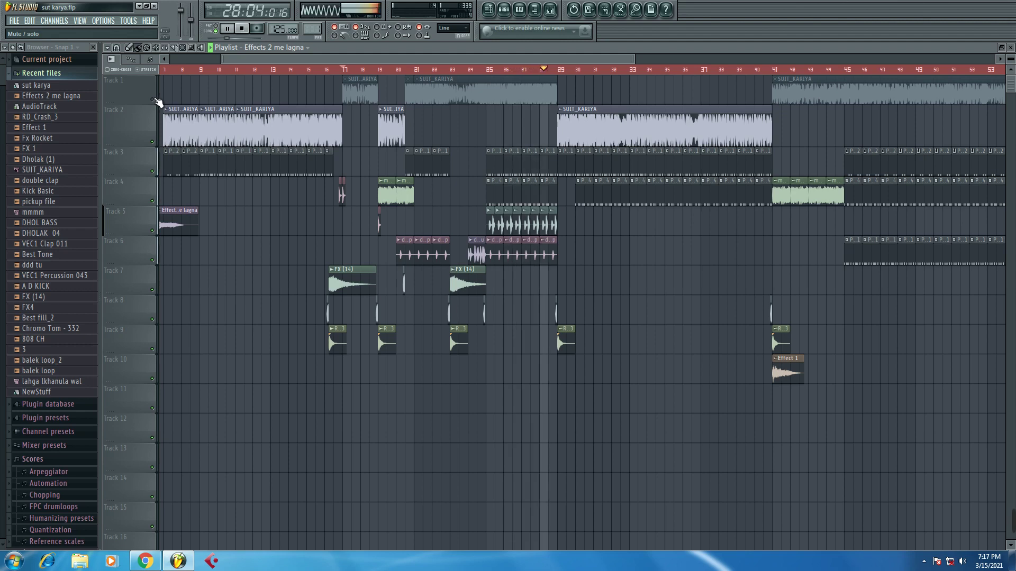
key("space")
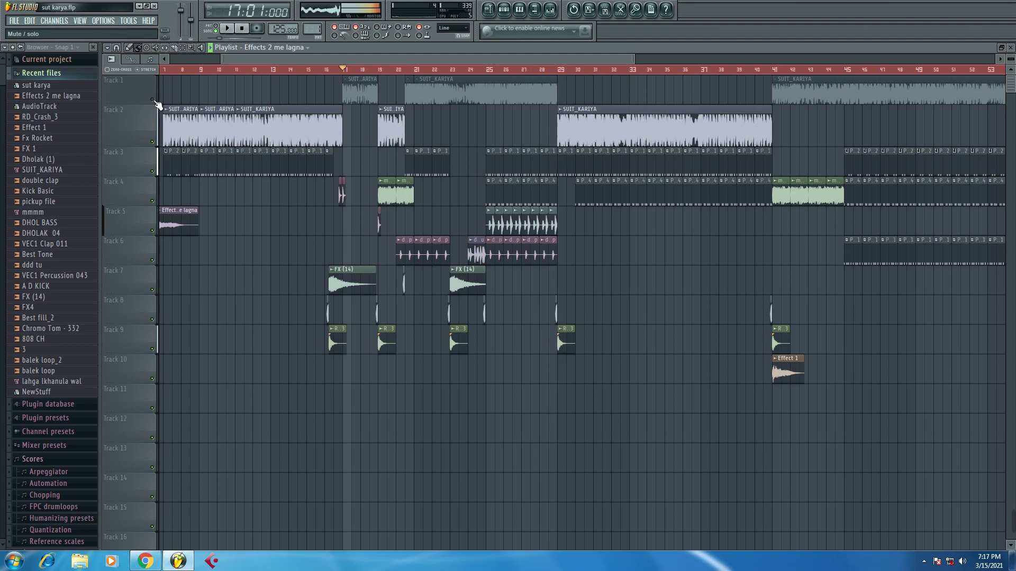
mouse_move(1012, 528)
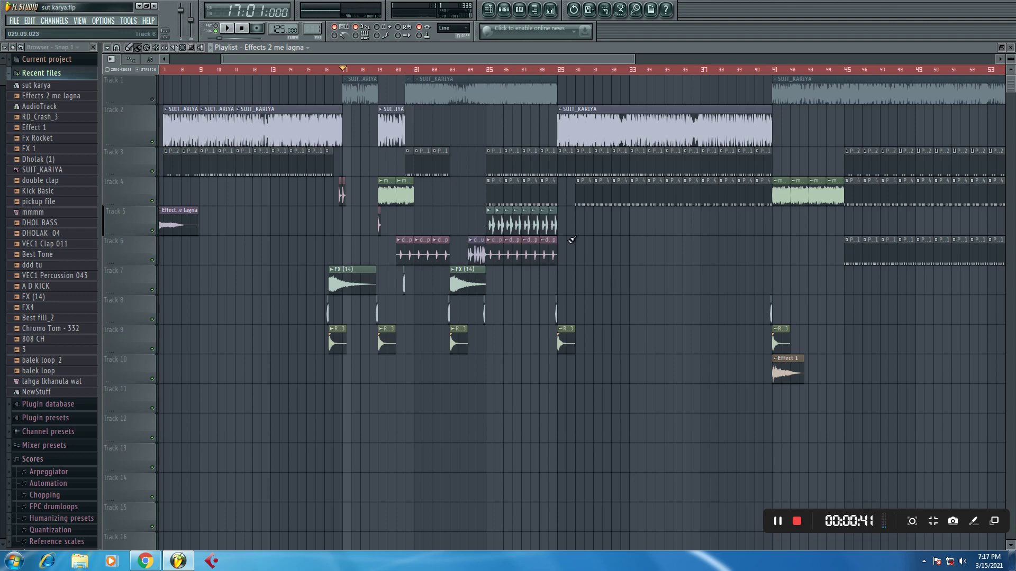
- Select the time range from bar 7 to bar 9 and play that section, stopping partway through
left_click_drag(267, 56, 168, 62)
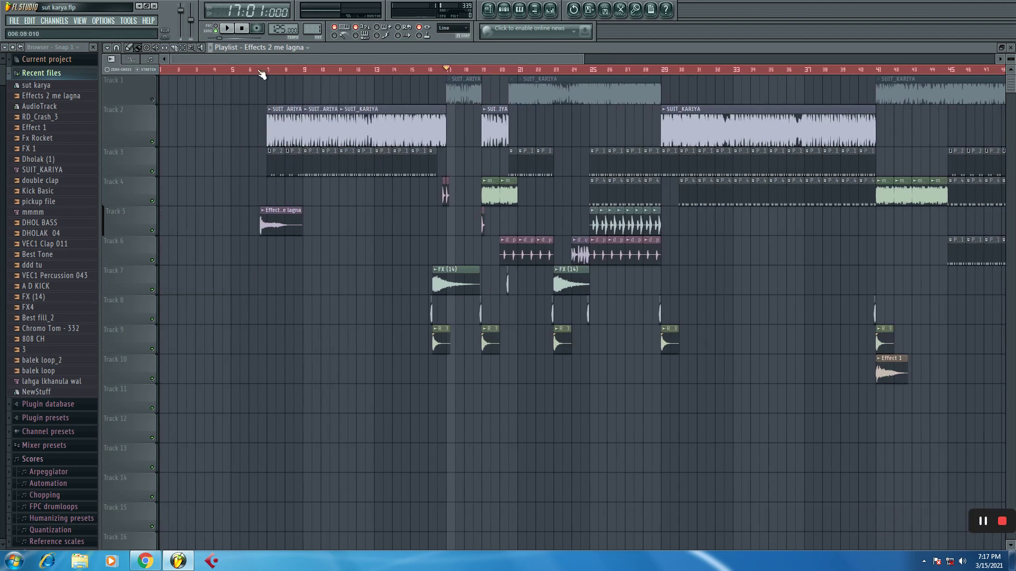
scroll(261, 73, "up", 5)
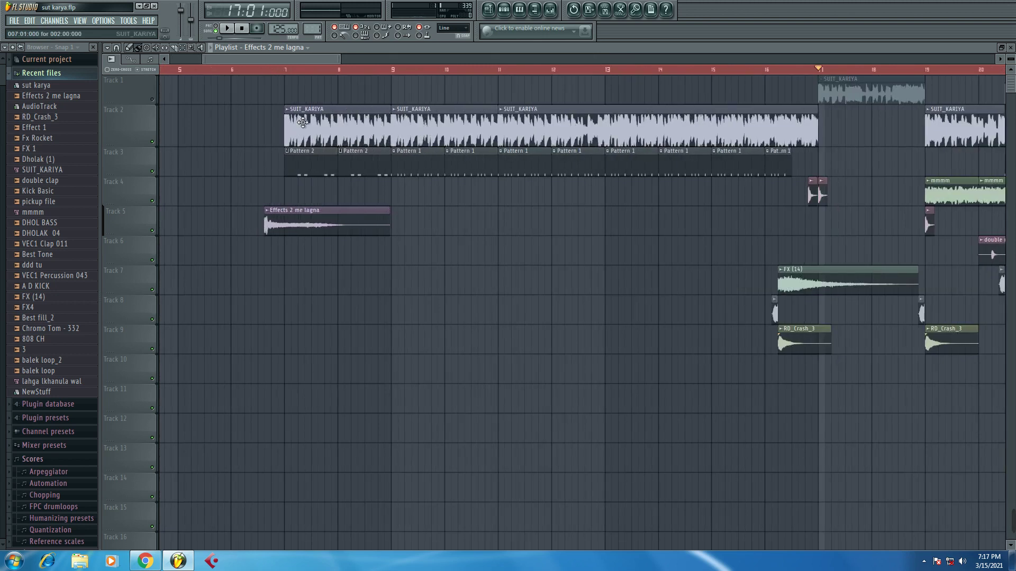
scroll(289, 73, "up", 3)
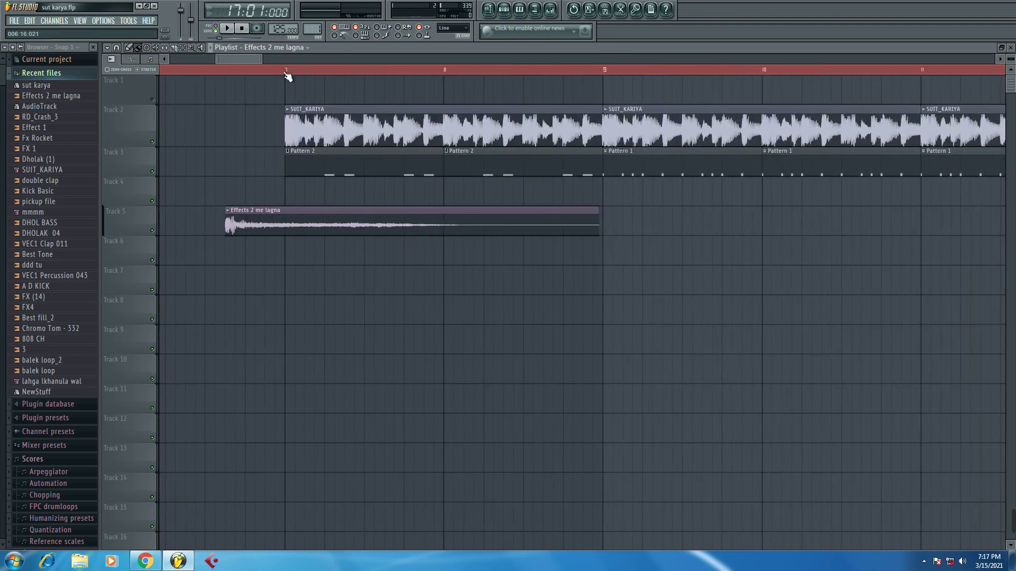
left_click(284, 72)
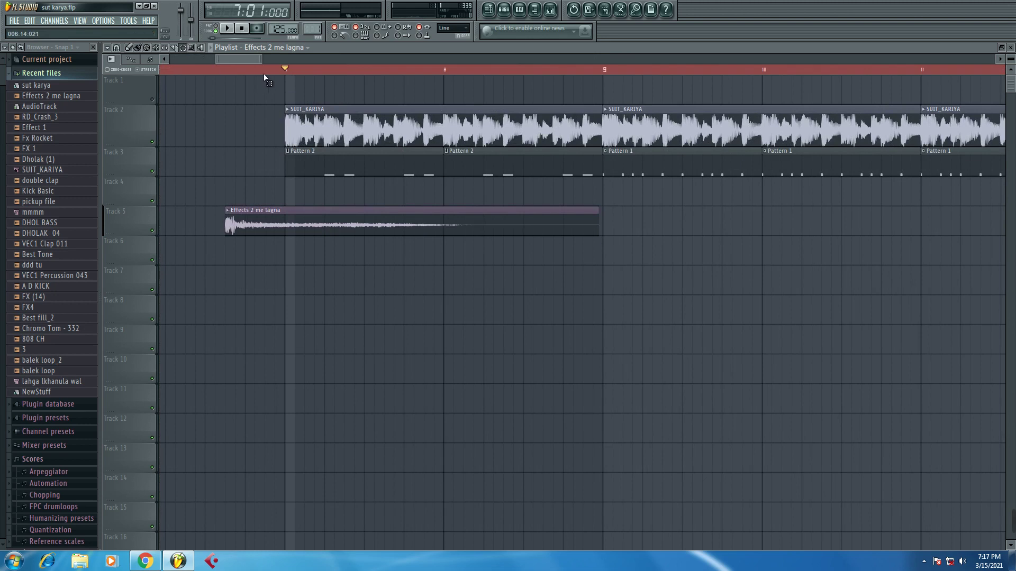
left_click_drag(284, 73, 605, 99)
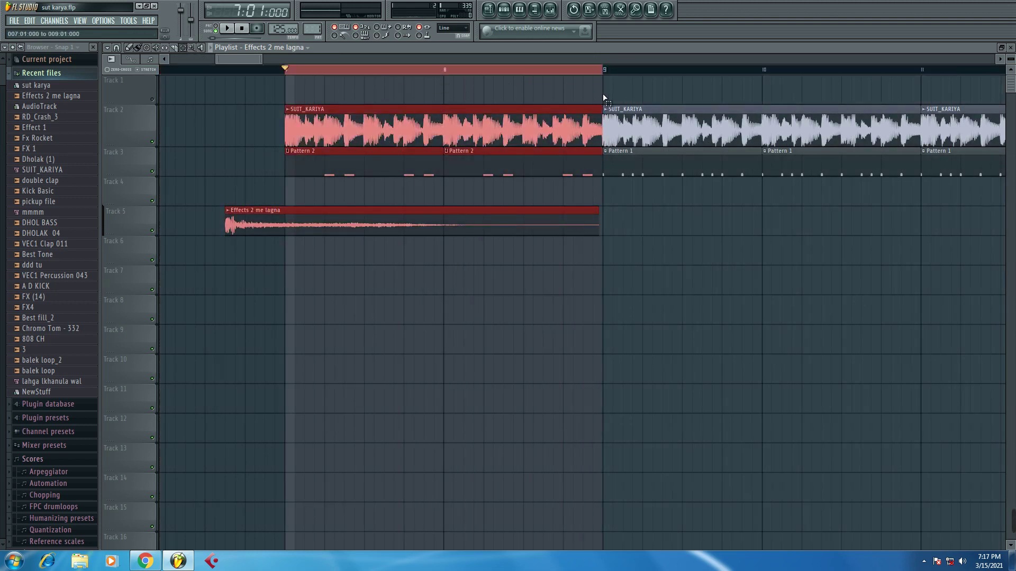
left_click(211, 48)
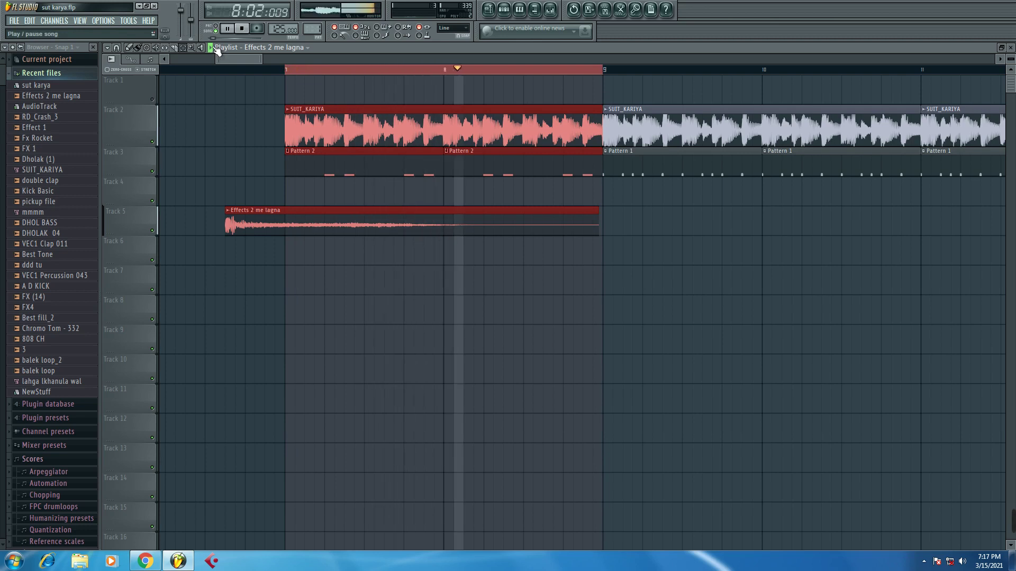
left_click(211, 47)
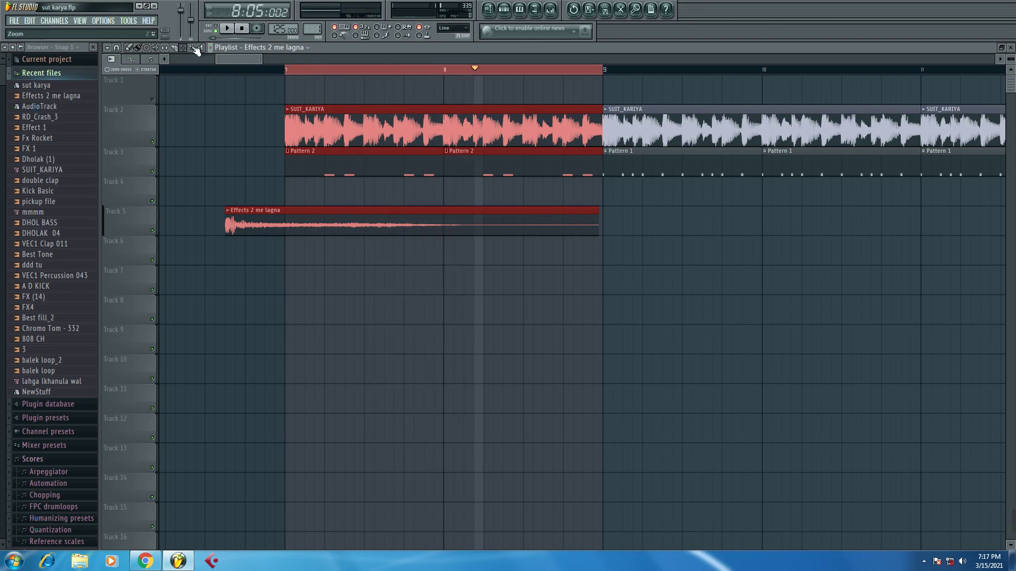
- Open Pattern 2 in the channel rack and listen to the pattern on its own
left_click(137, 47)
scroll(313, 28, "up", 1)
left_click(504, 9)
key("space")
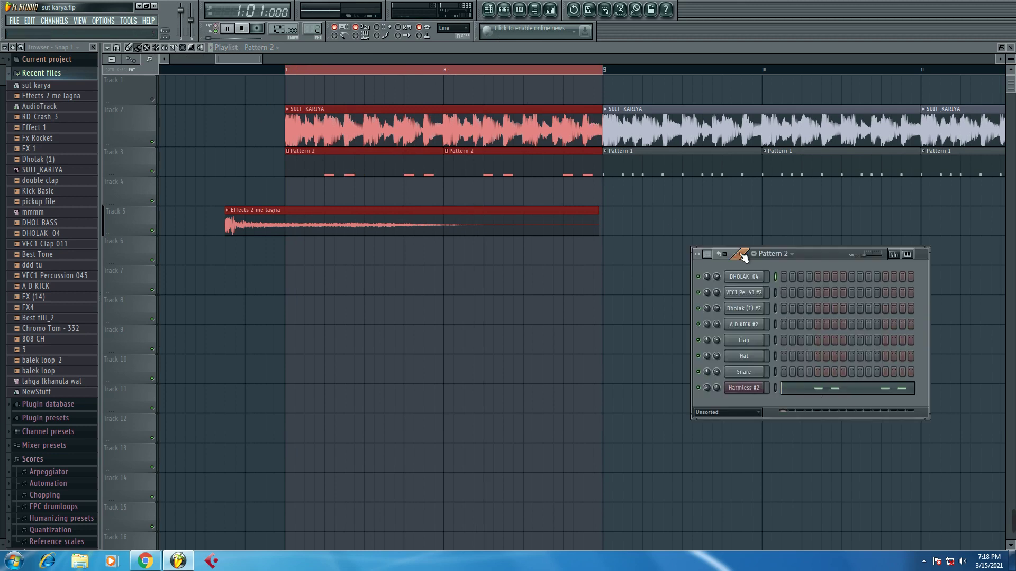
key("space")
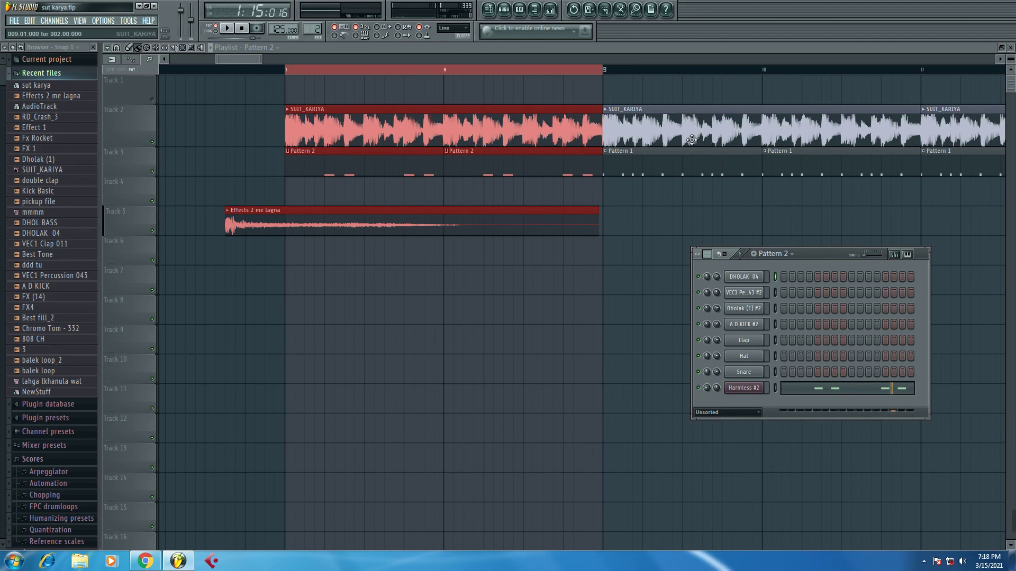
- Make Pattern 1 the active pattern and clear the time selection over bars 7 to 9
left_click(671, 168)
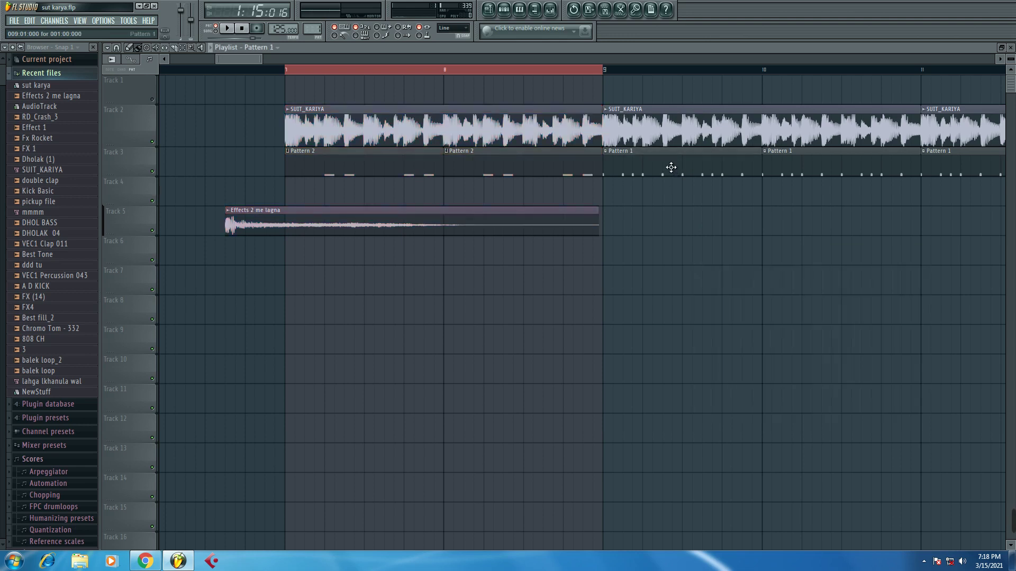
left_click_drag(262, 60, 330, 71)
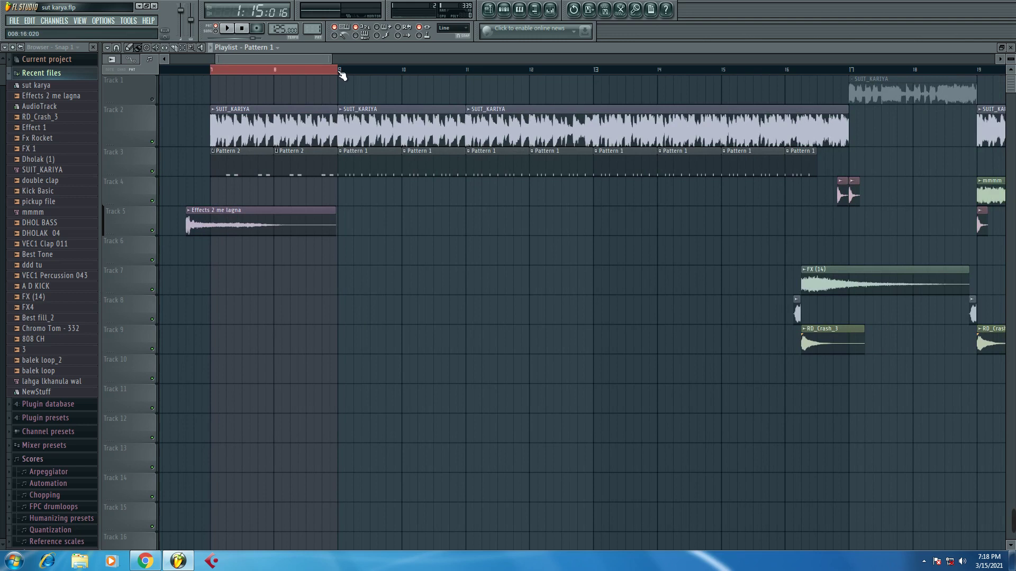
key("l")
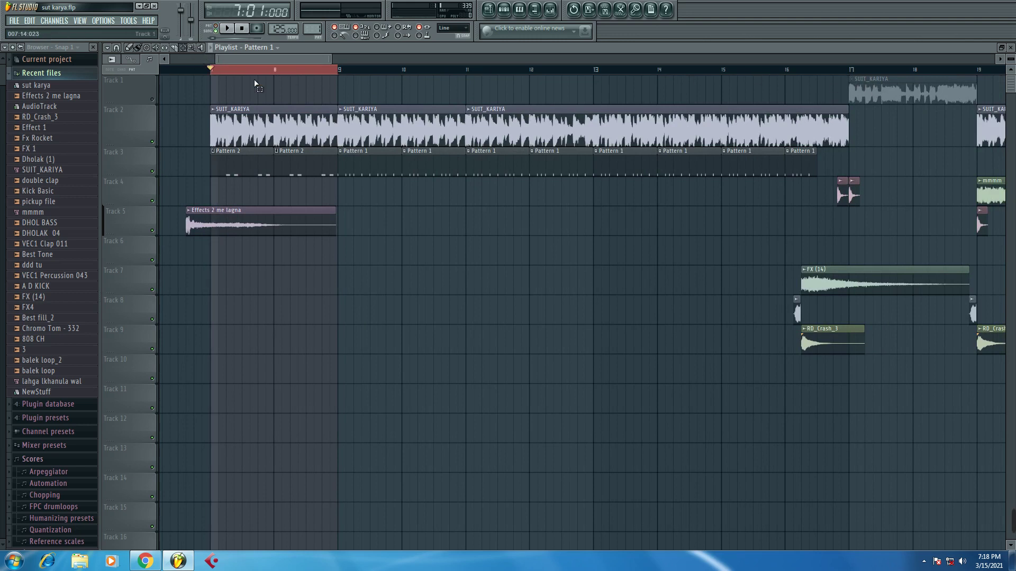
right_click(356, 71)
left_click_drag(327, 60, 615, 84)
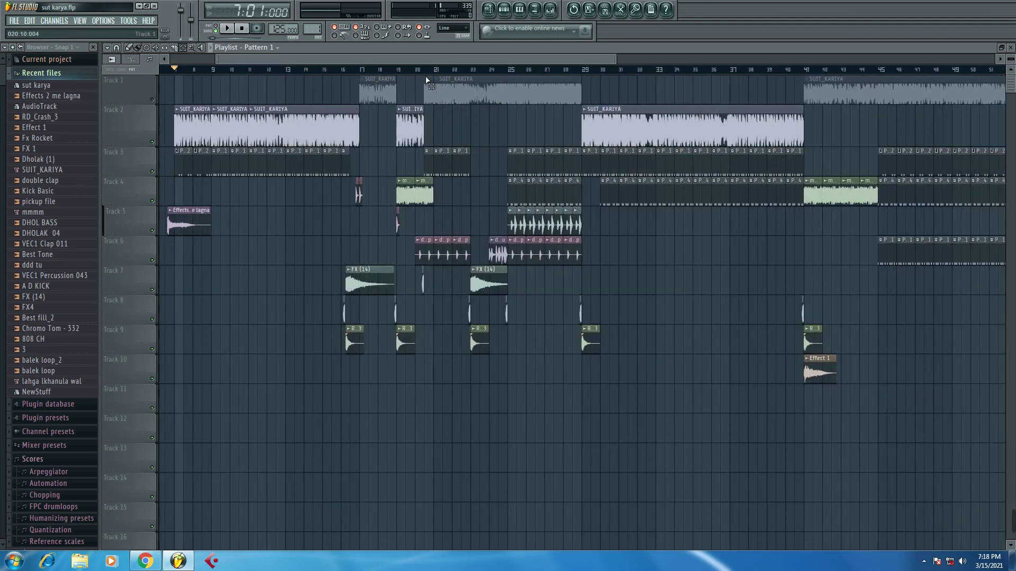
- Select the time range from 20:09 to bar 29 and play the arrangement from 19:12 into it
left_click_drag(423, 70, 568, 75)
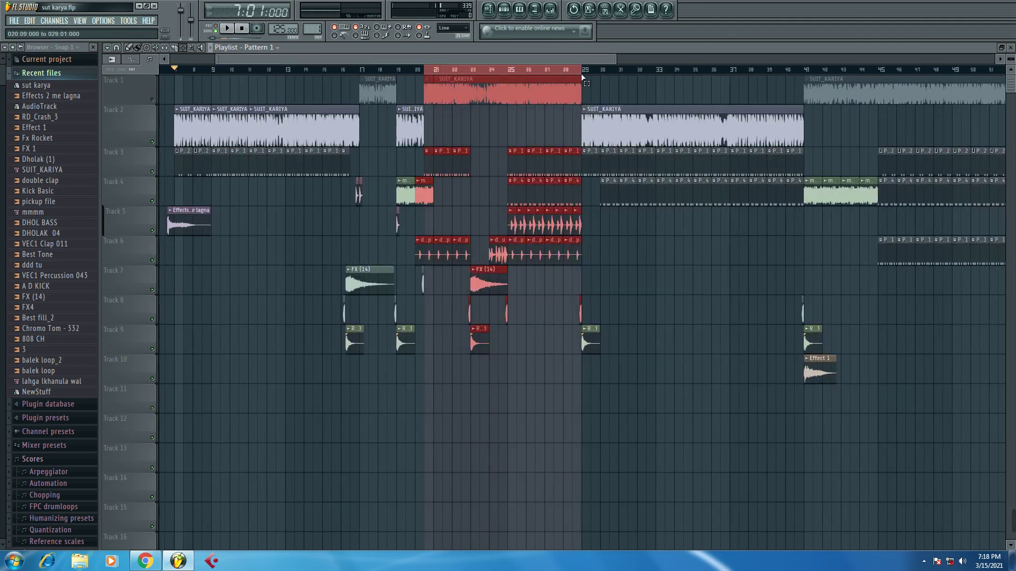
left_click(424, 70)
double_click(424, 70)
scroll(426, 77, "up", 4)
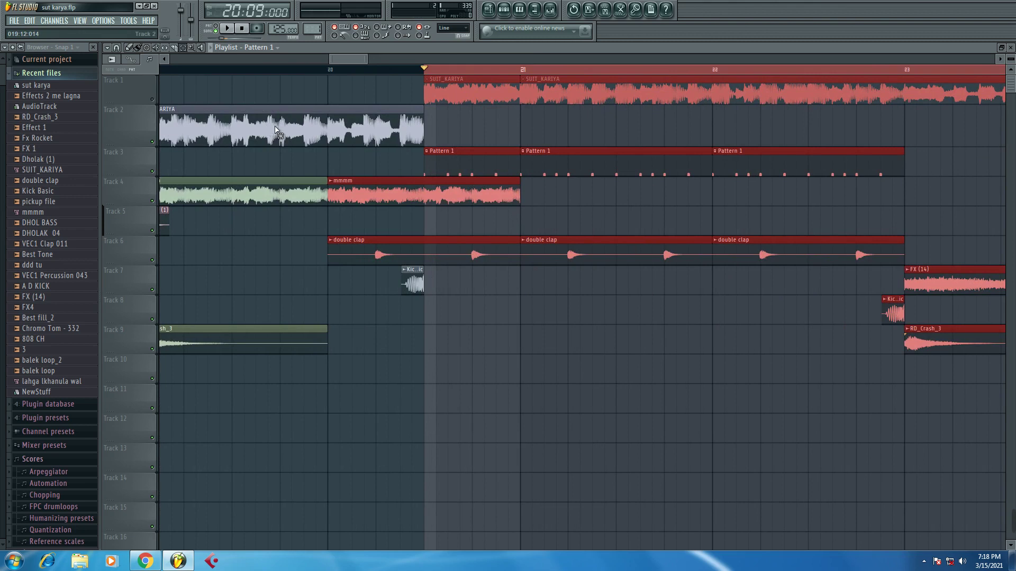
left_click(138, 48)
left_click(275, 70)
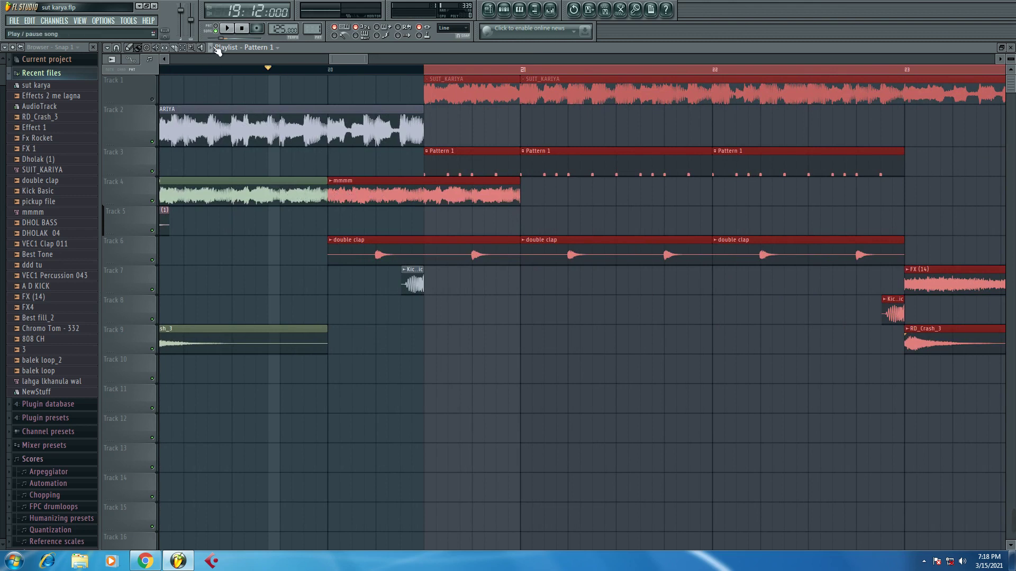
key("space")
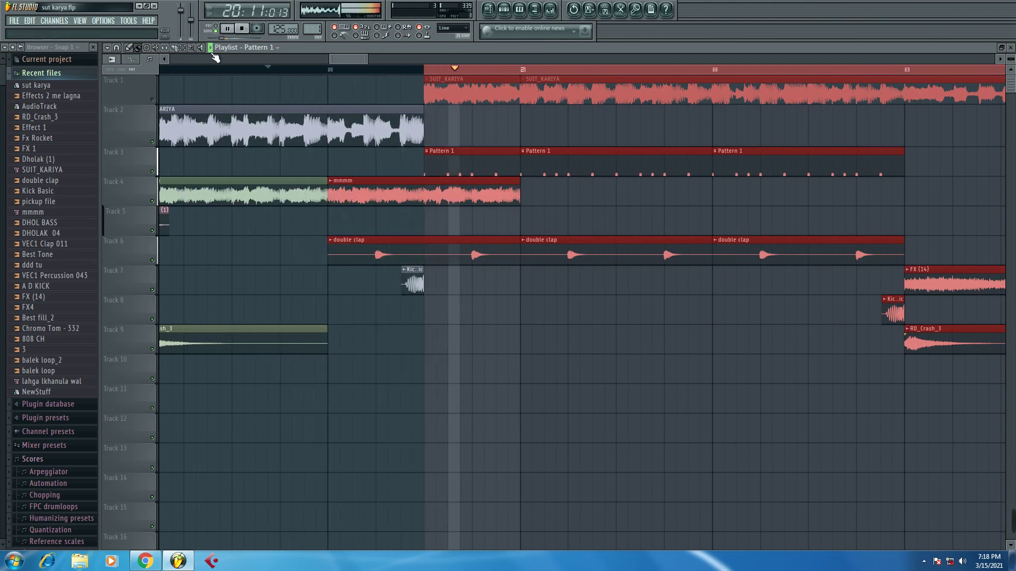
key("space")
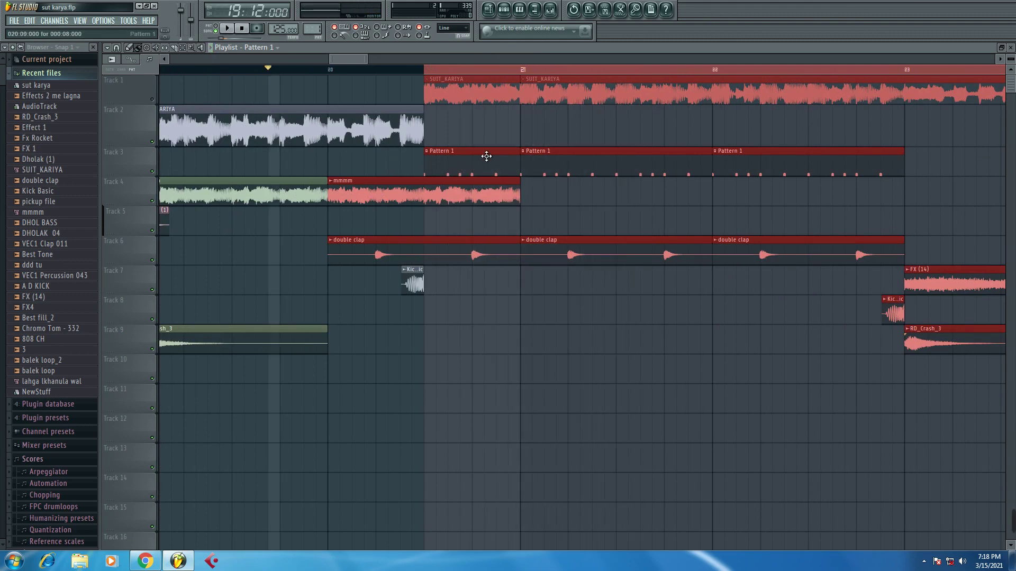
- Show Pattern 1's steps in the channel rack, play the pattern on its own, and close the rack
left_click(504, 9)
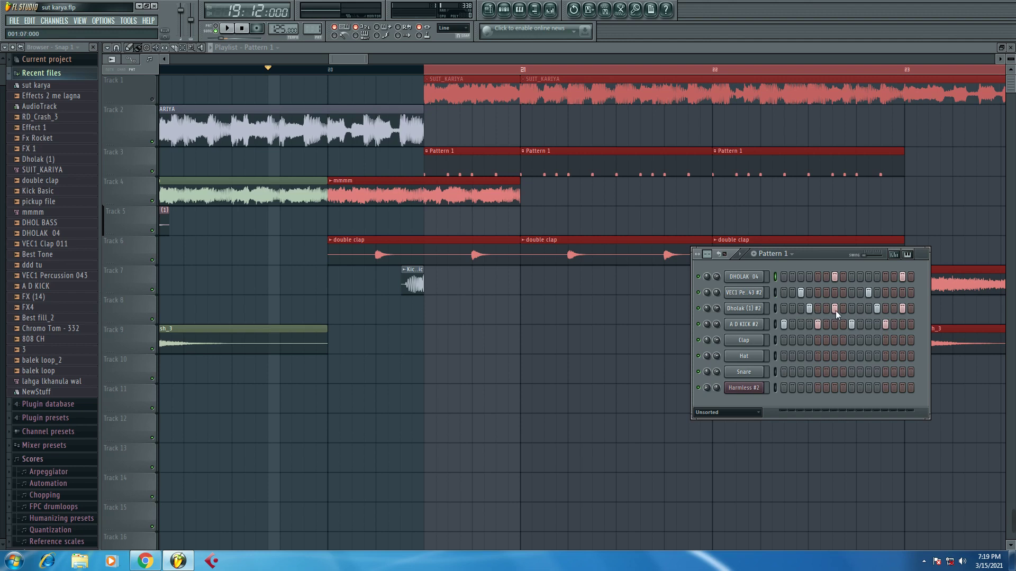
key("space")
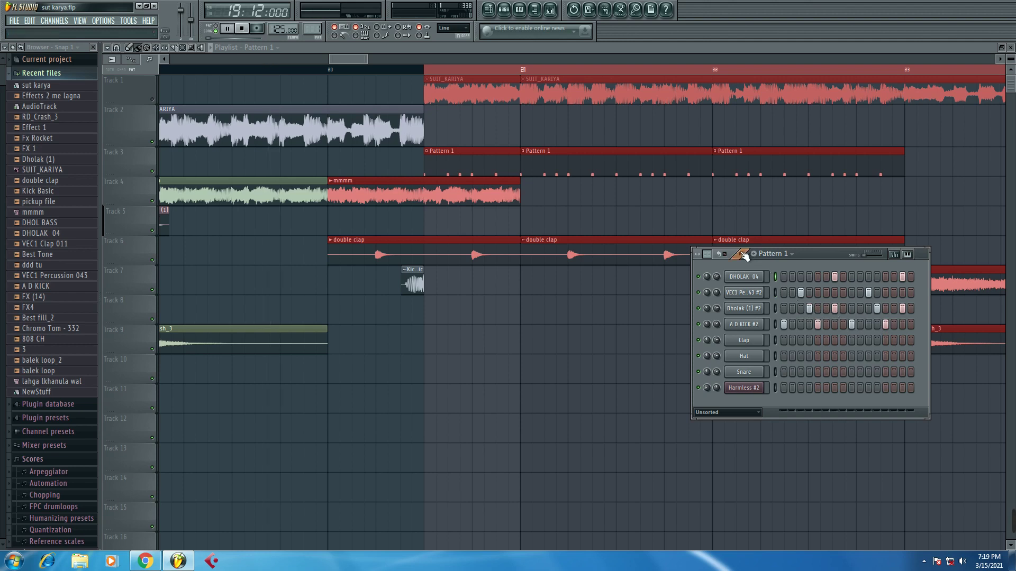
key("space")
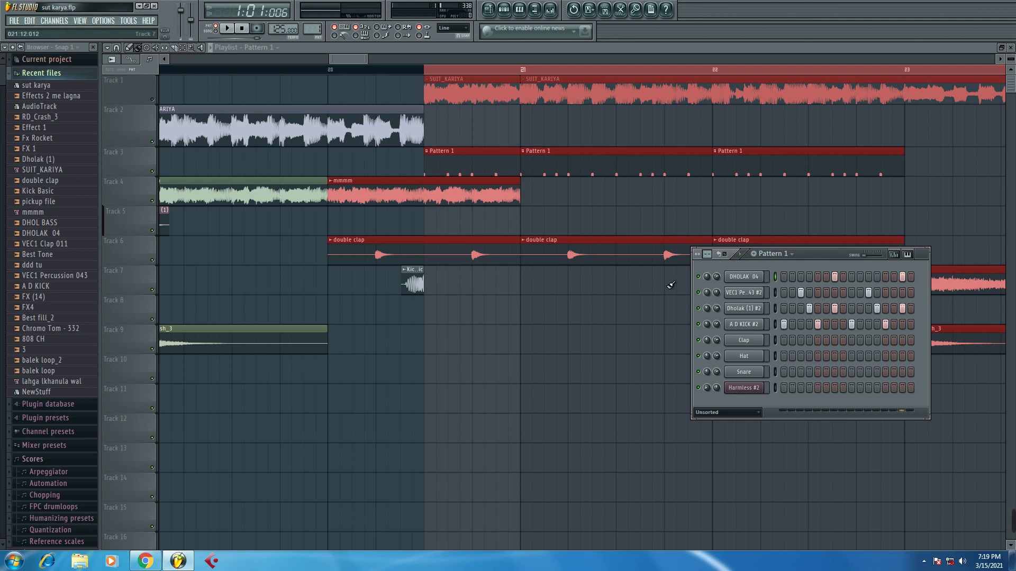
key("F6")
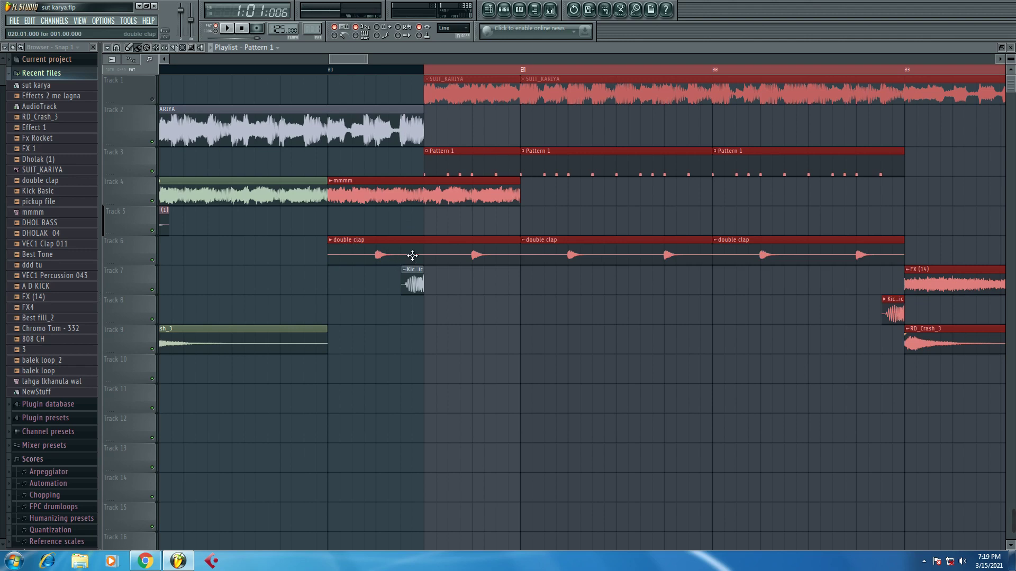
- Play the section with the double clap clips from bar 20 and again from 19:13, and stop playback
left_click(329, 70)
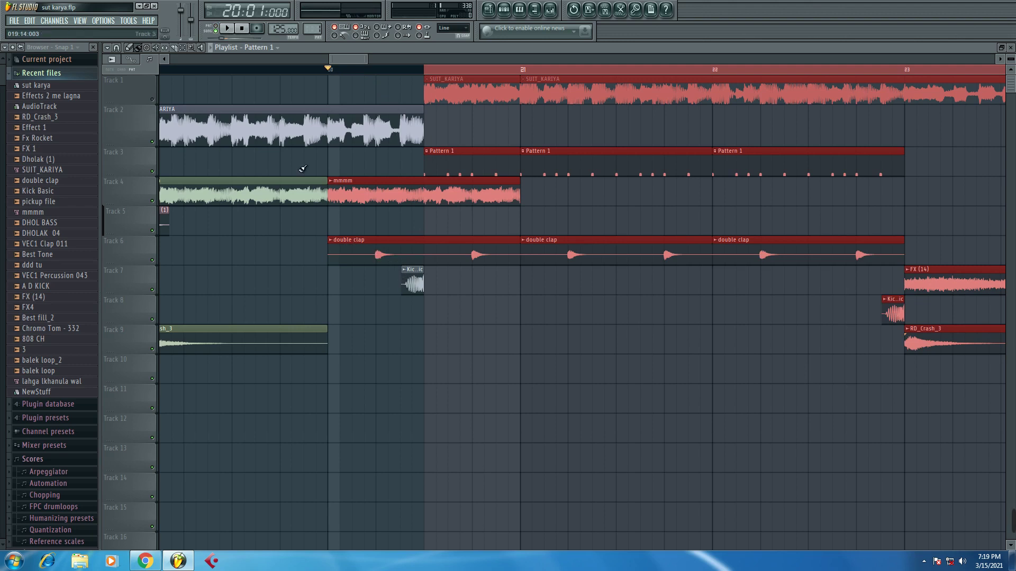
key("space")
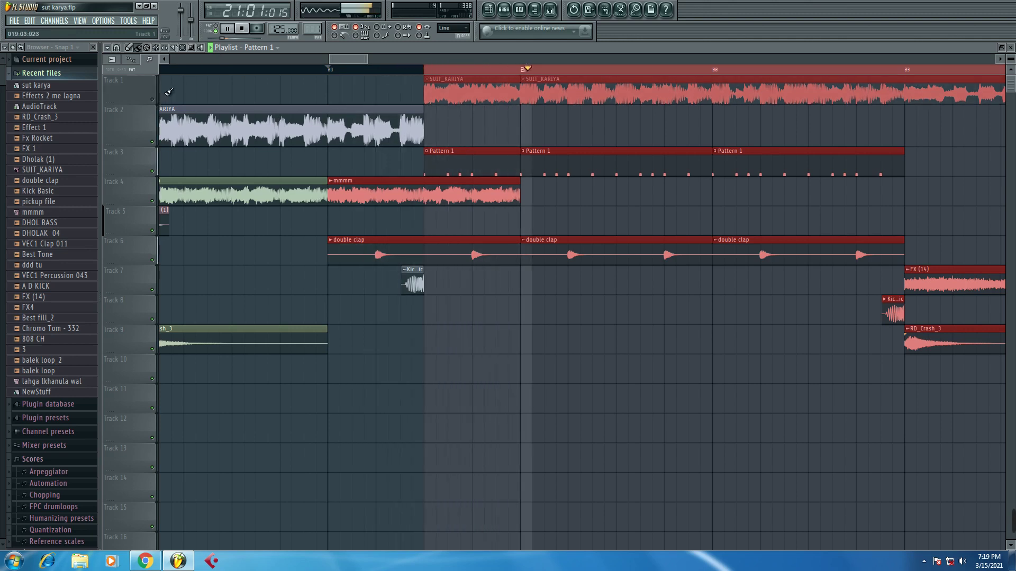
left_click(281, 68)
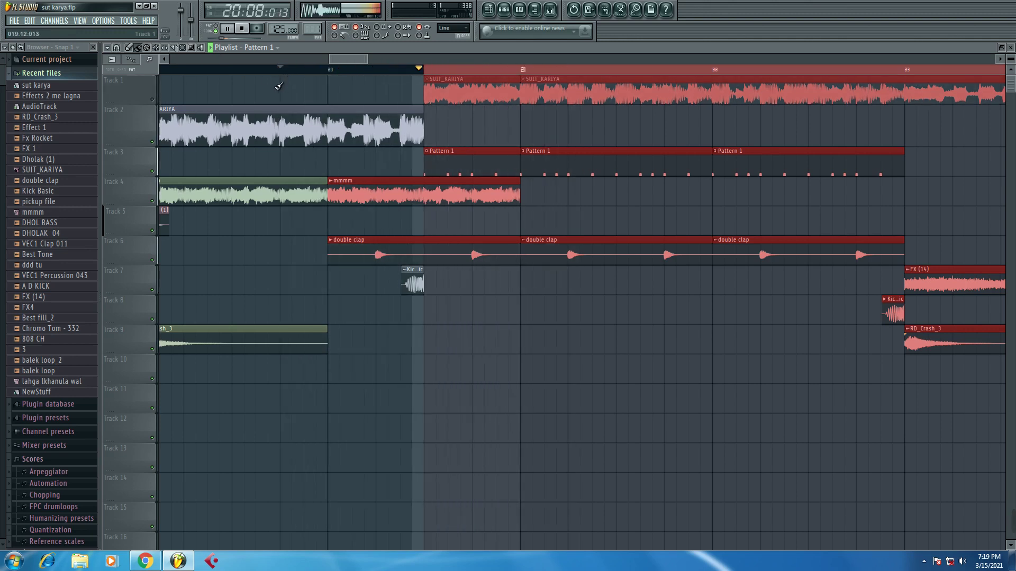
key("space")
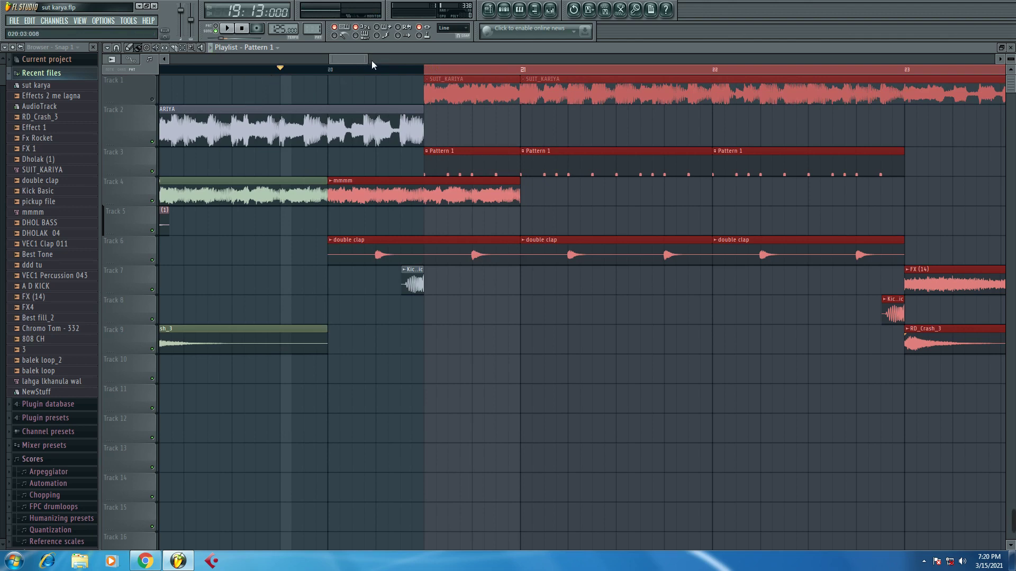
- Clear the time selection, unmute Track 1, and play the arrangement from bar 39
left_click_drag(372, 64, 492, 77)
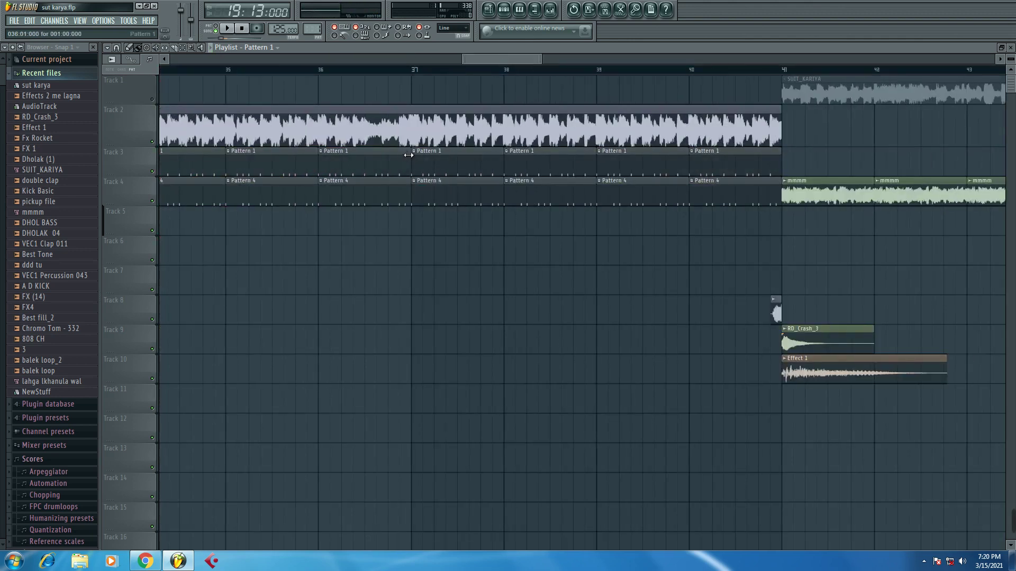
scroll(333, 68, "down", 6)
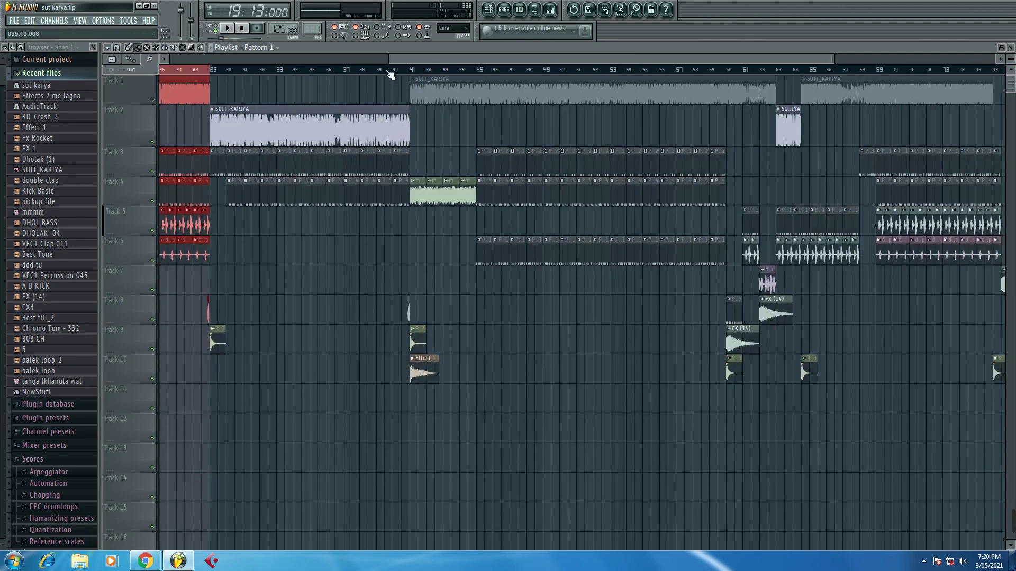
left_click(387, 72)
left_click(374, 71)
left_click(376, 71)
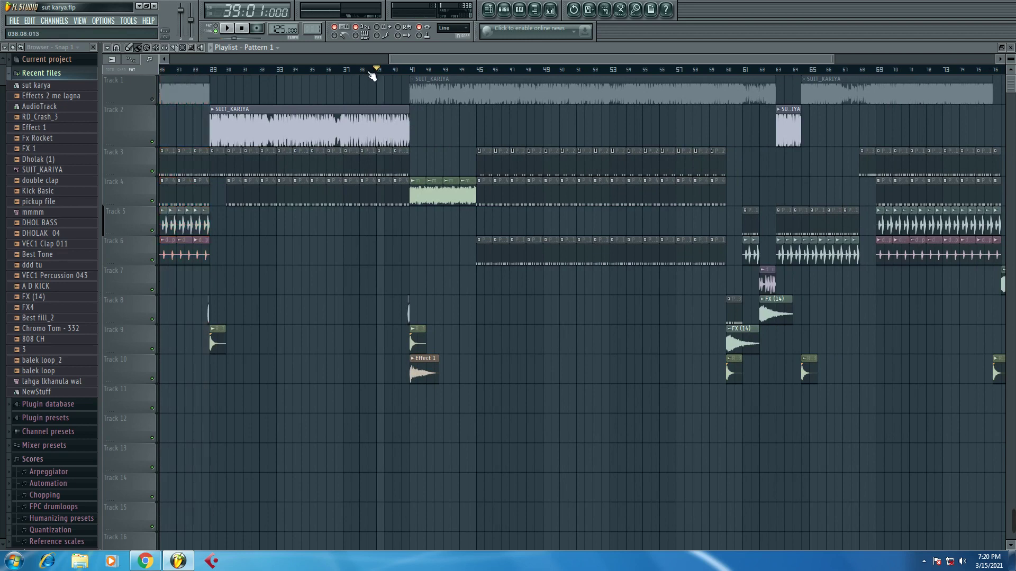
left_click(155, 100)
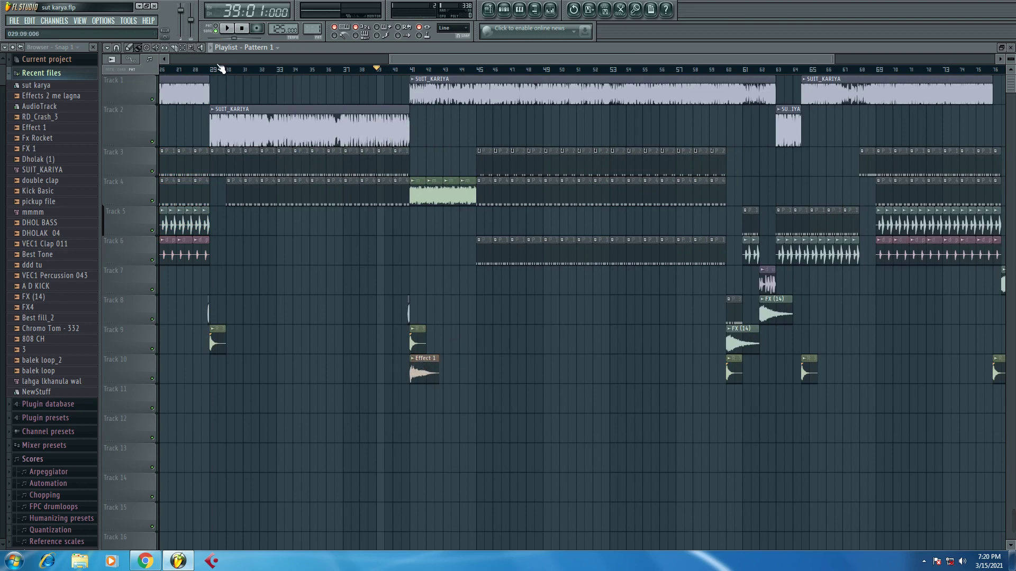
left_click(210, 48)
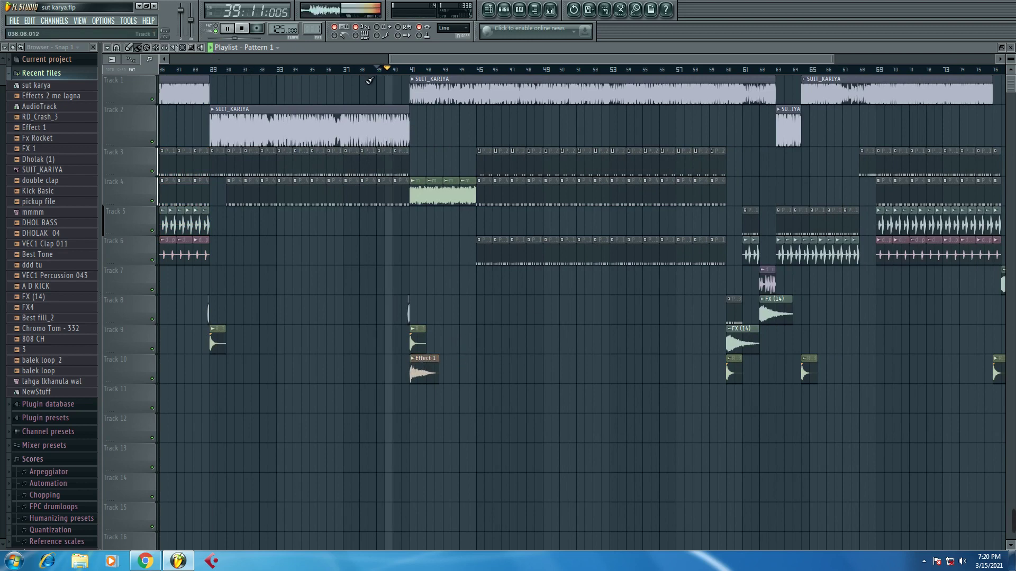
- Delete the Effect 1 clip on Track 10 at bar 41 and mark bar 40 as the playback position
scroll(411, 72, "up", 3)
scroll(411, 72, "up", 3)
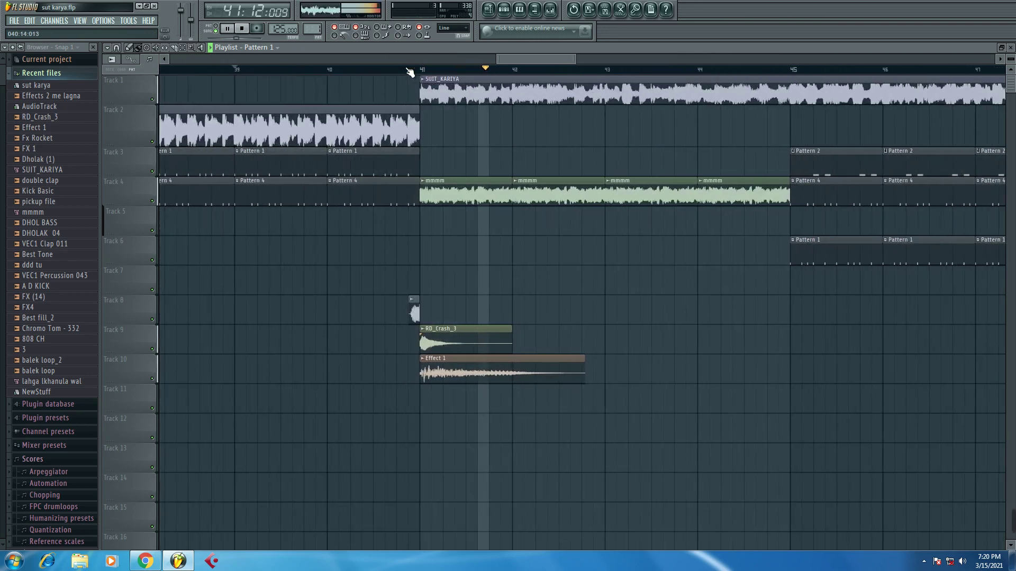
right_click(449, 371)
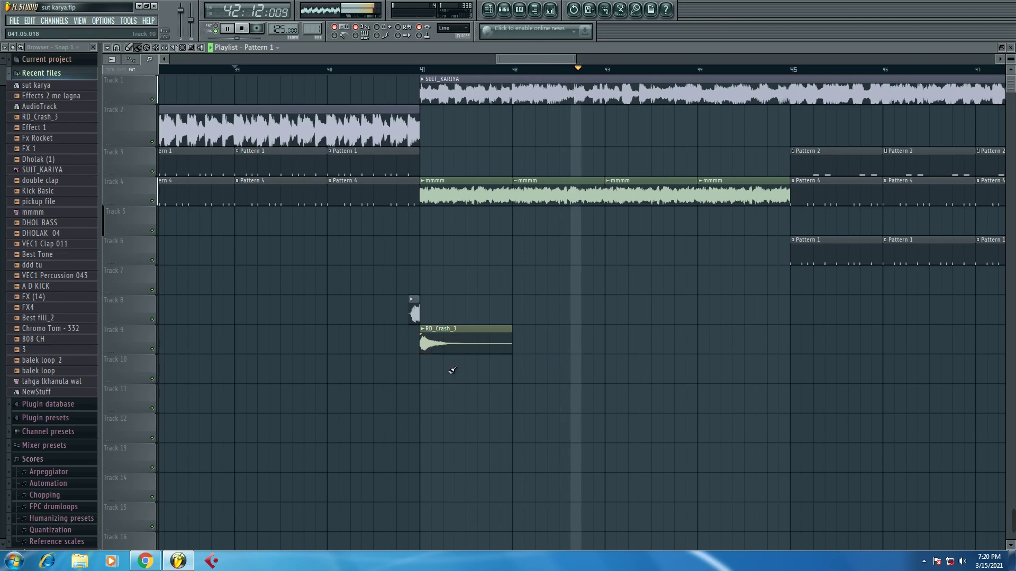
left_click(376, 70)
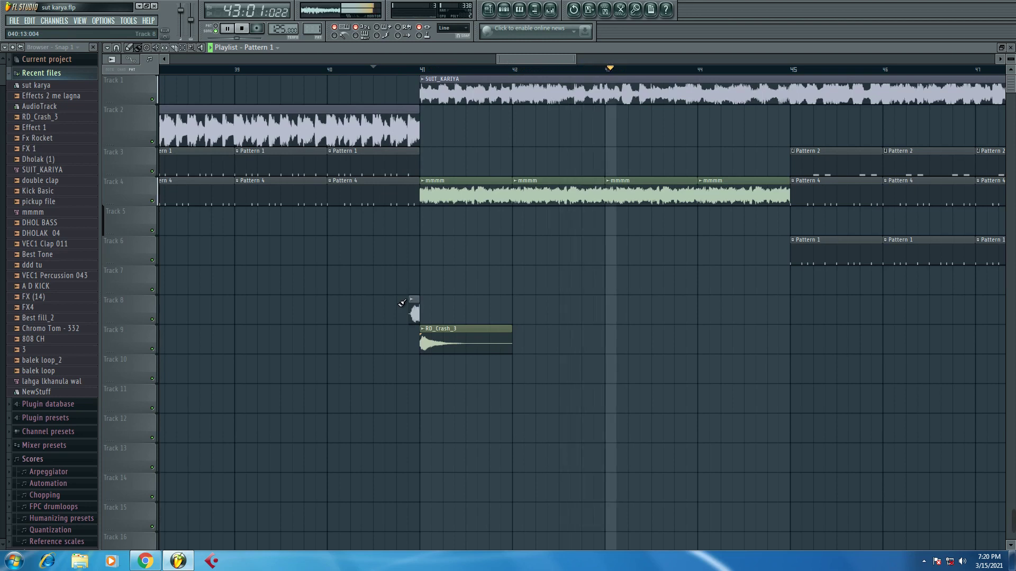
- Check the mmmm clip's channel settings, play the section from 40:15 with Track 1 muted, and stop playback
double_click(473, 199)
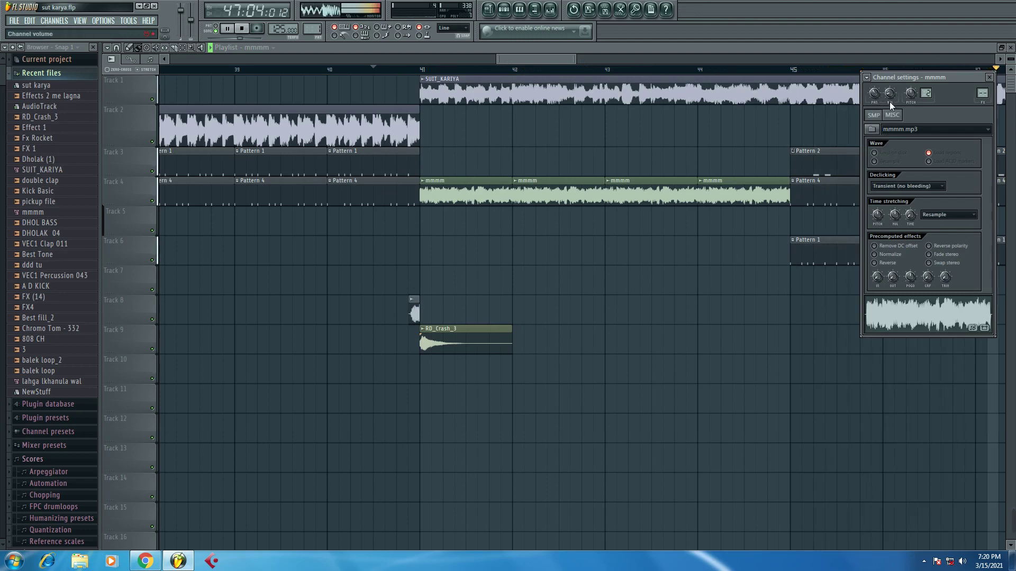
left_click(408, 69)
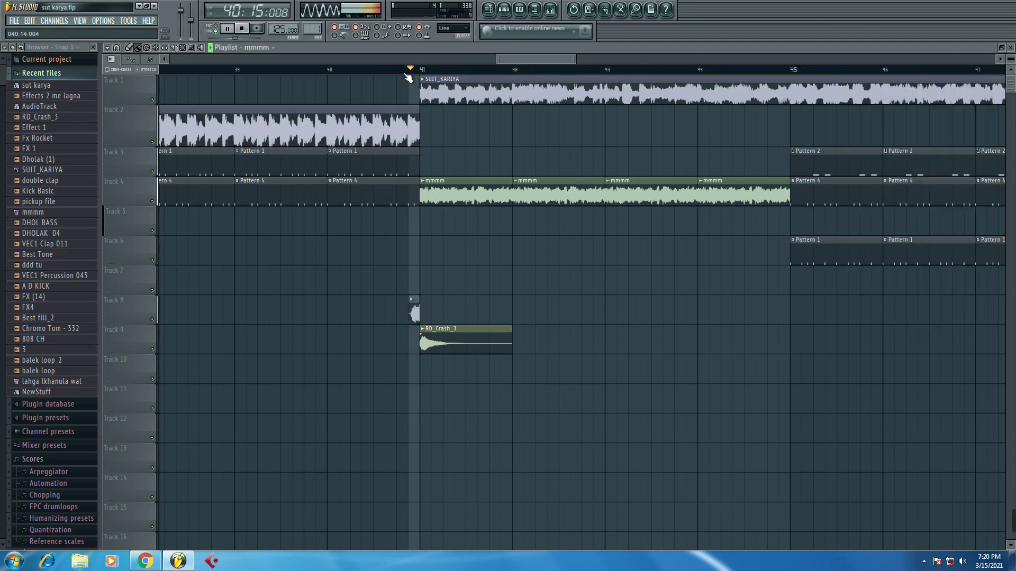
left_click(153, 100)
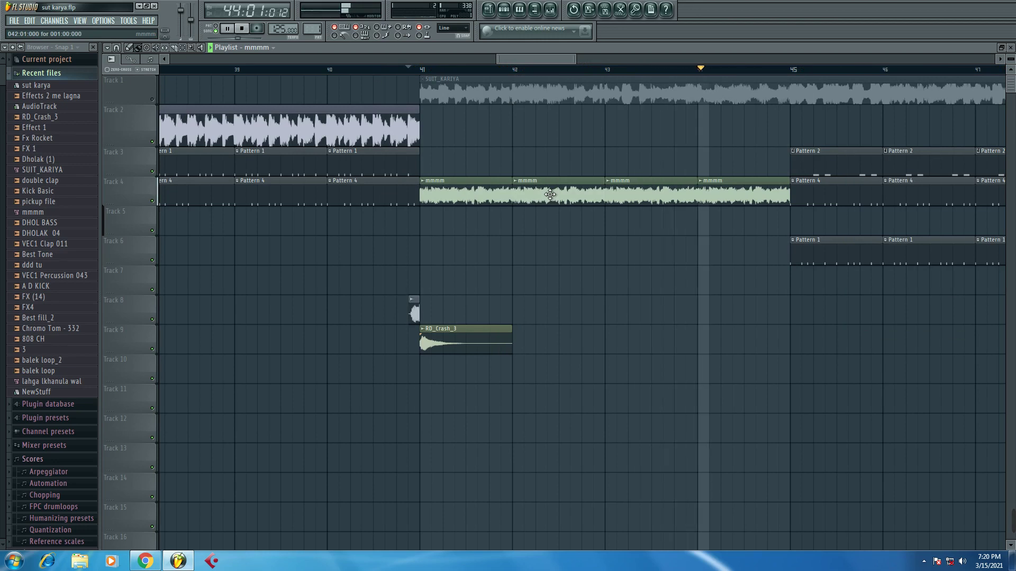
key("space")
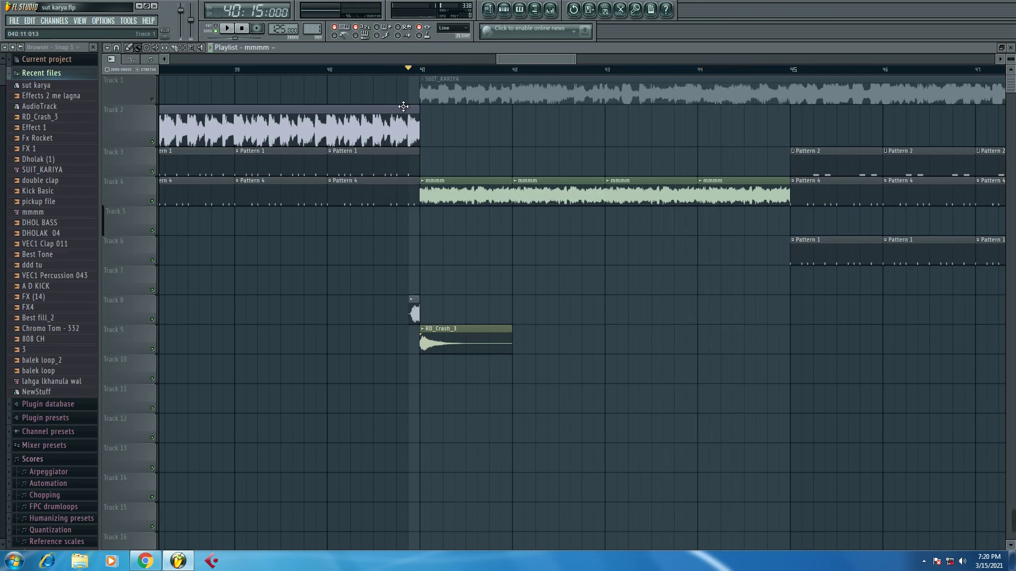
- Play the arrangement with Track 1 muted from 40:07 through the mmmm clips into the Pattern 2 section, and pause at 49:03
left_click(369, 71)
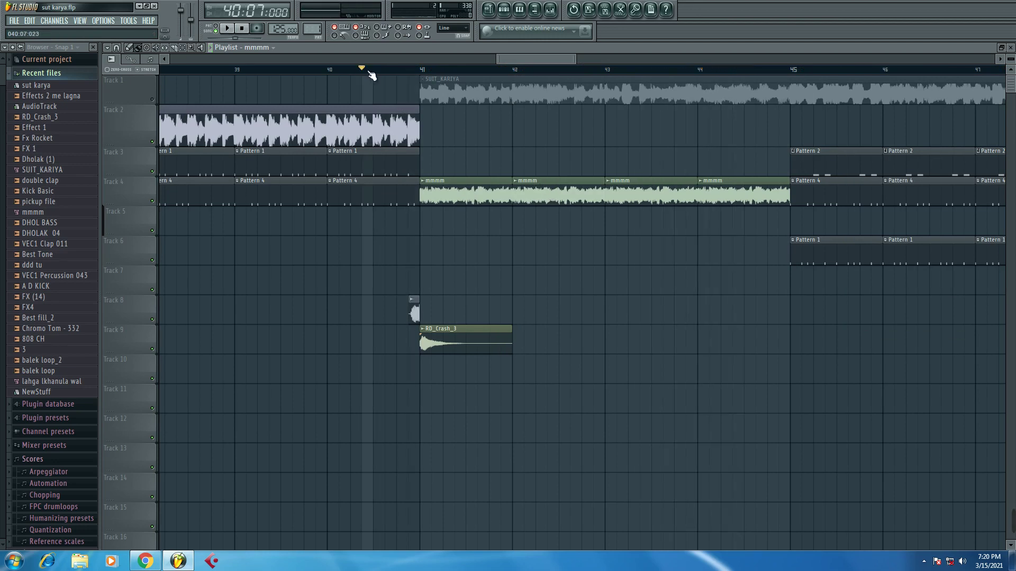
left_click(215, 48)
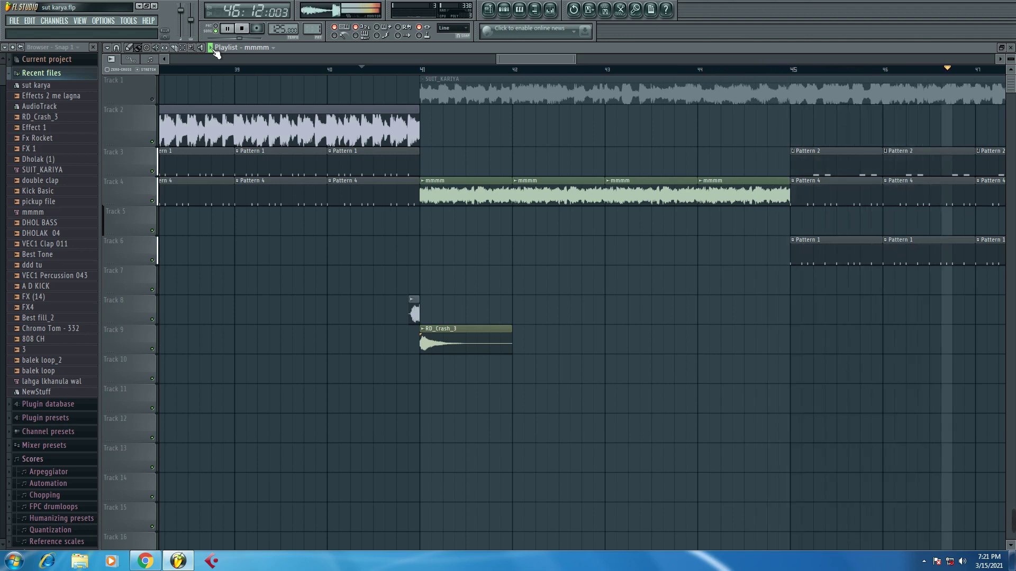
scroll(389, 72, "down", 3)
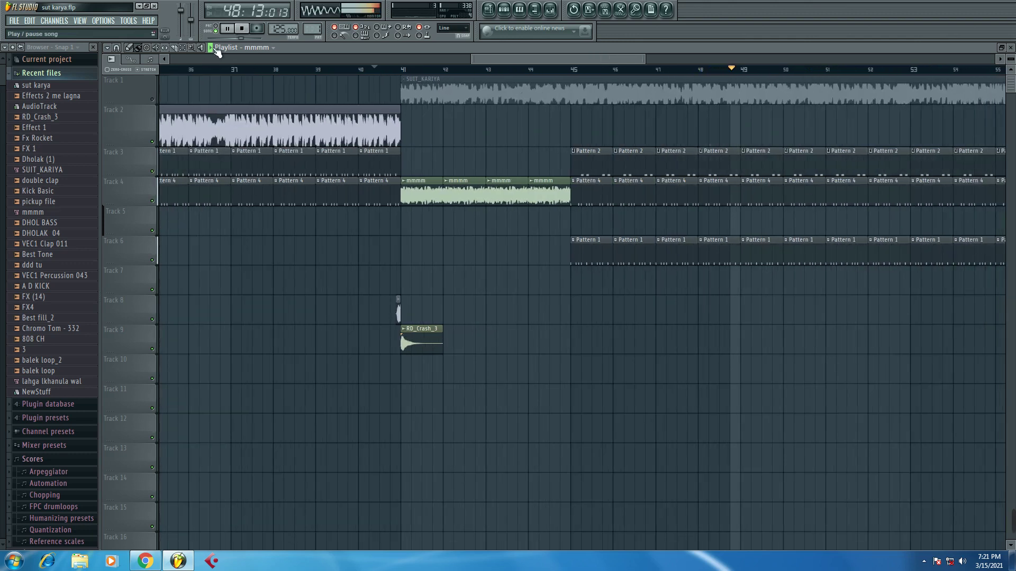
key("space")
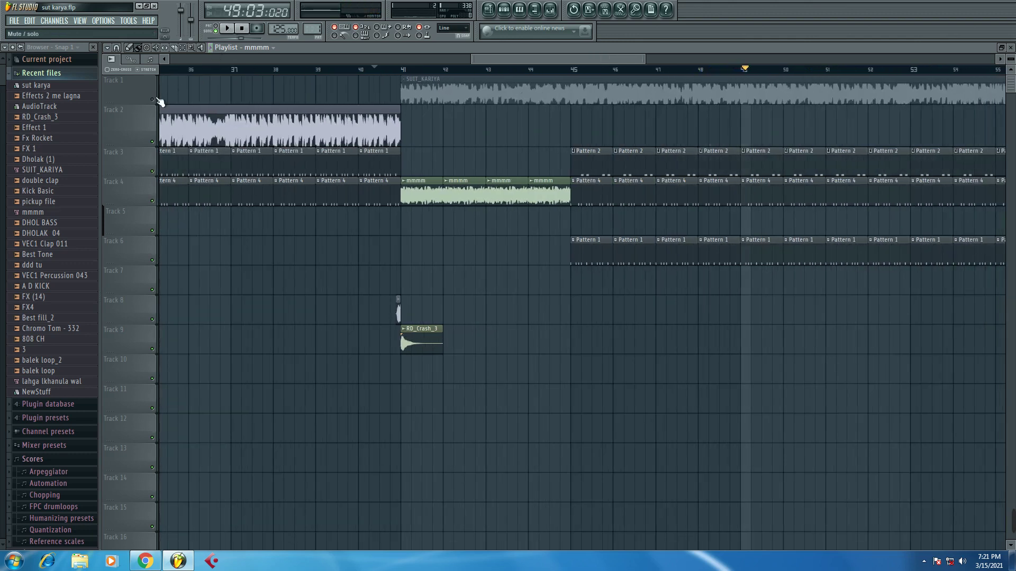
- Resume playback from 49:03 with Track 1 unmuted, mute the track again while playing, and stop
left_click(154, 98)
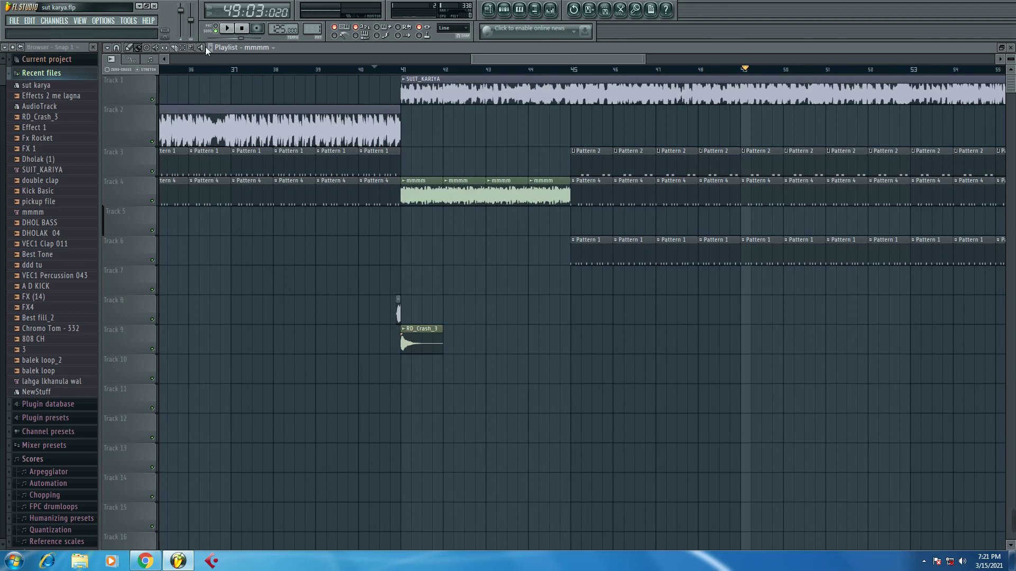
key("space")
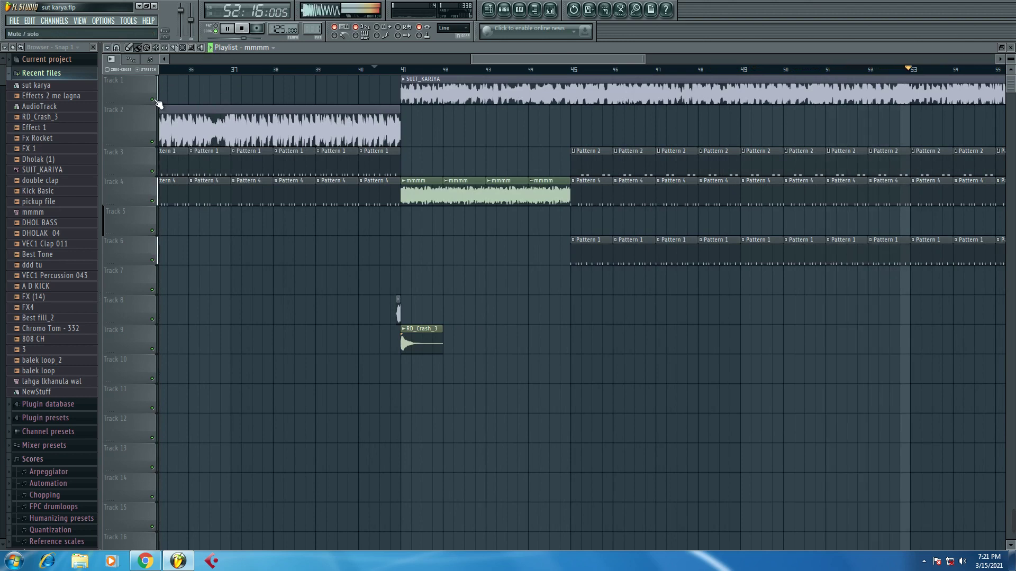
left_click(158, 103)
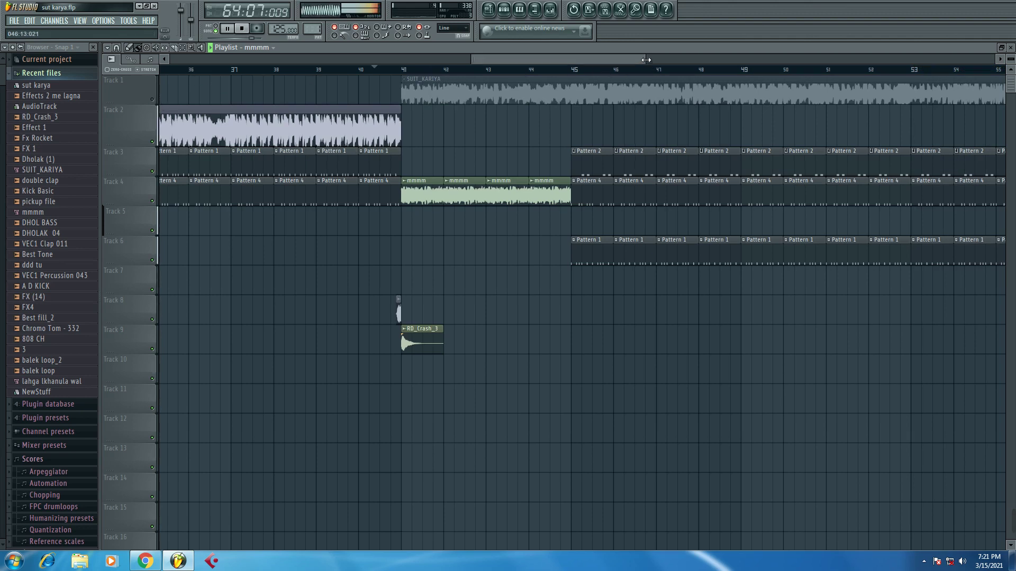
key("space")
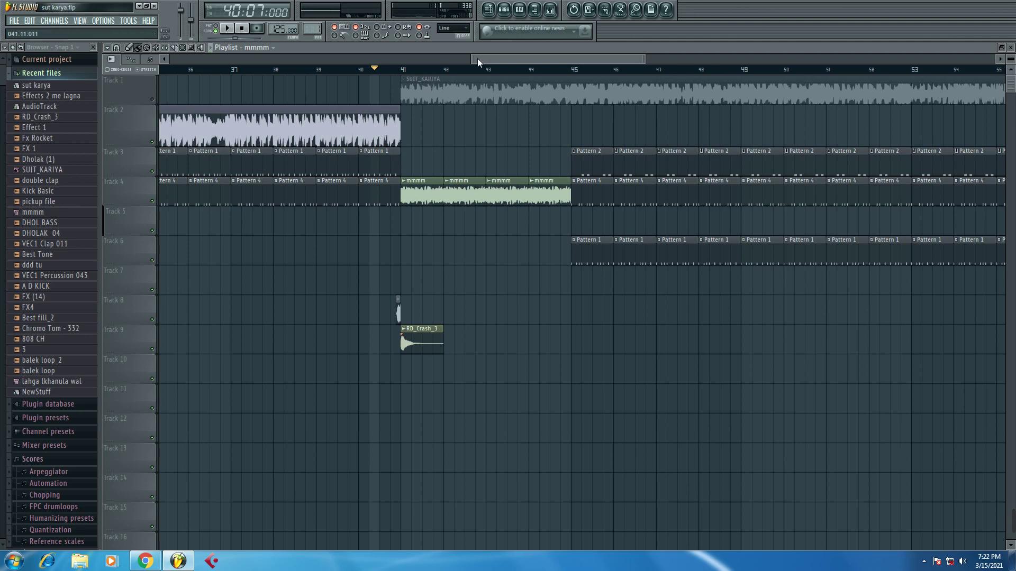
- Play the arrangement from 28:09 while checking the channel settings of the mmmm clip, and stop playback
left_click_drag(473, 61, 361, 61)
left_click(313, 69)
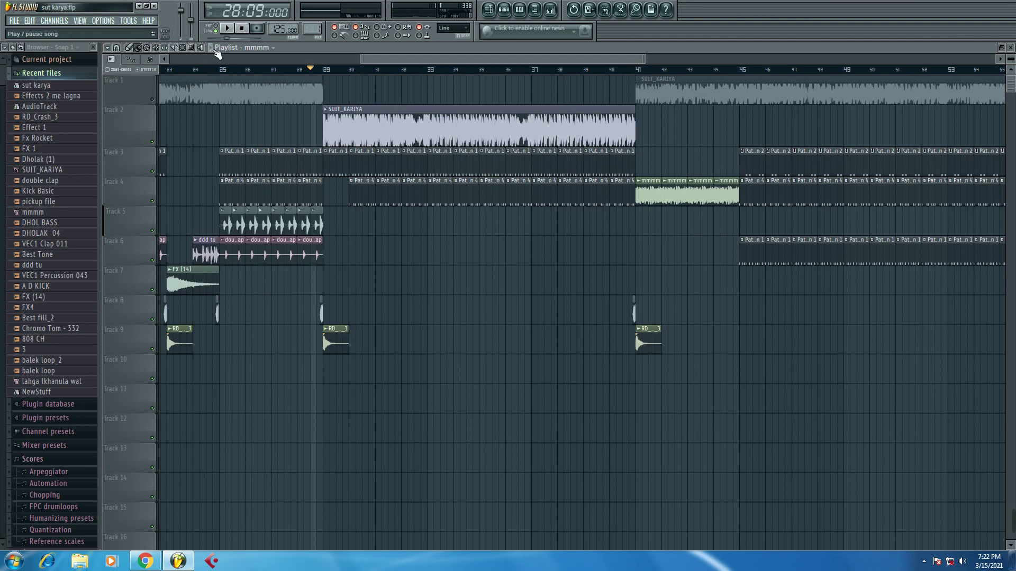
key("space")
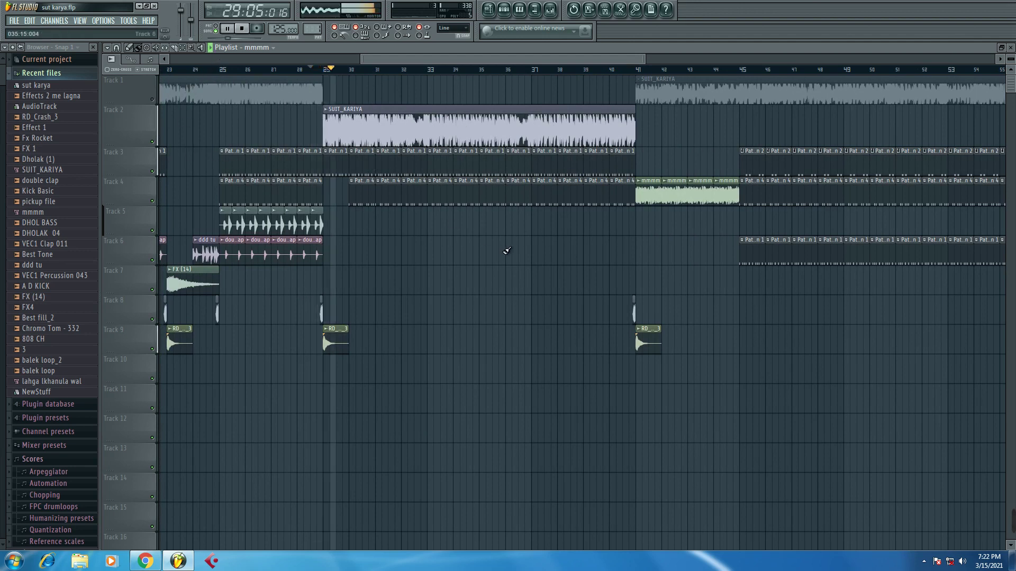
double_click(648, 193)
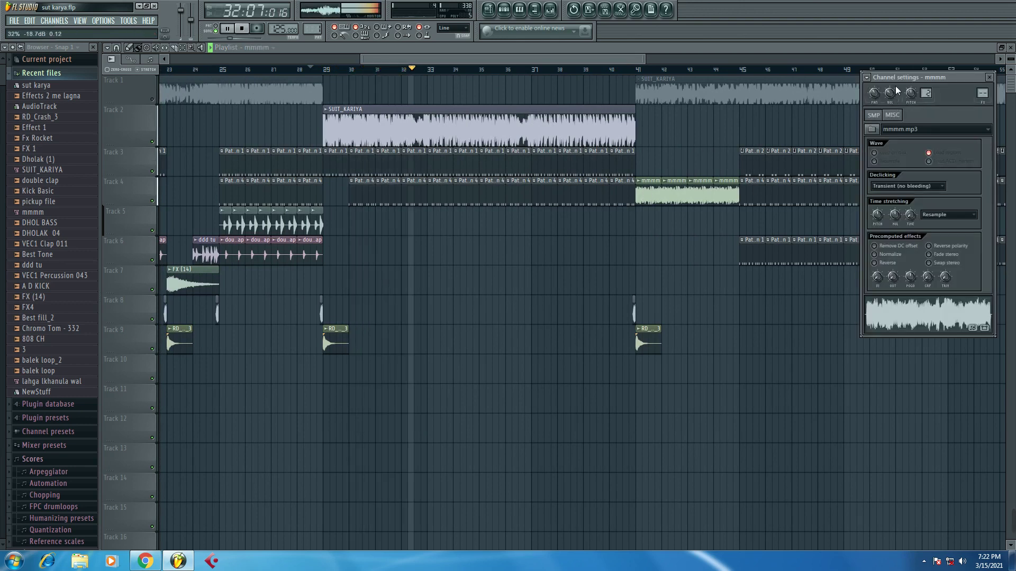
key("space")
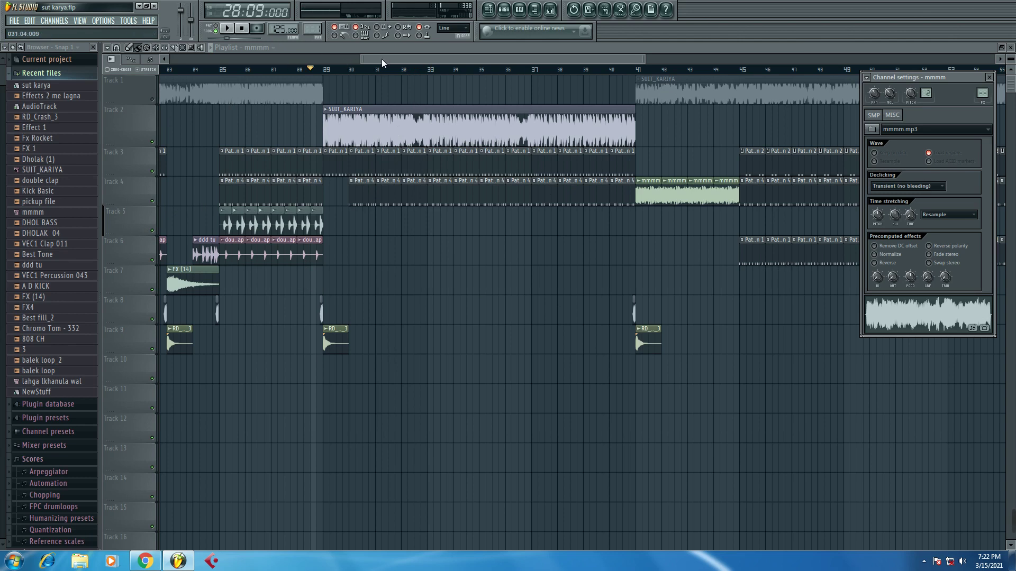
- Look over the whole arrangement, unmute Track 1, and play from bar 17
left_click_drag(382, 59, 193, 59)
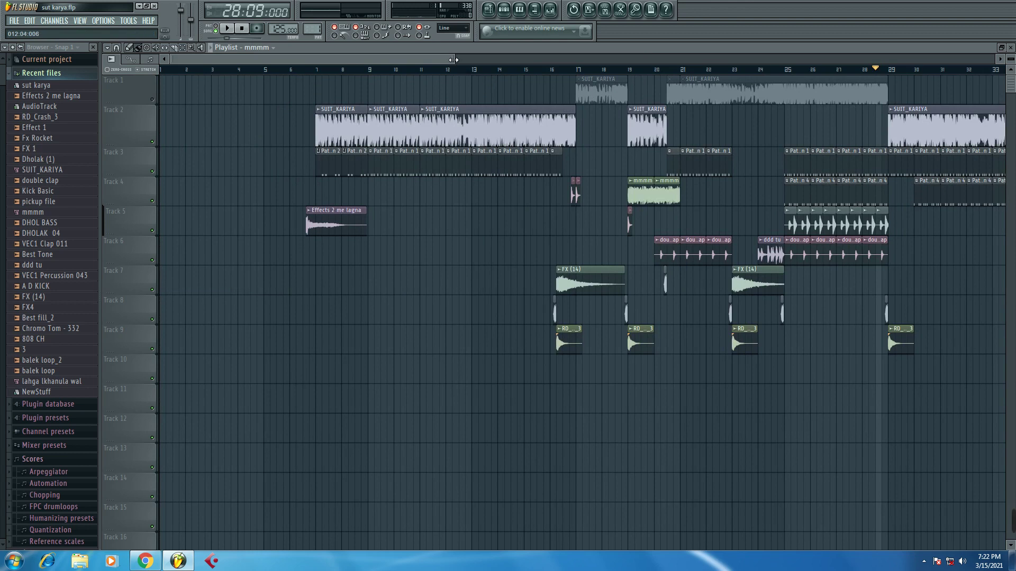
left_click_drag(453, 60, 767, 67)
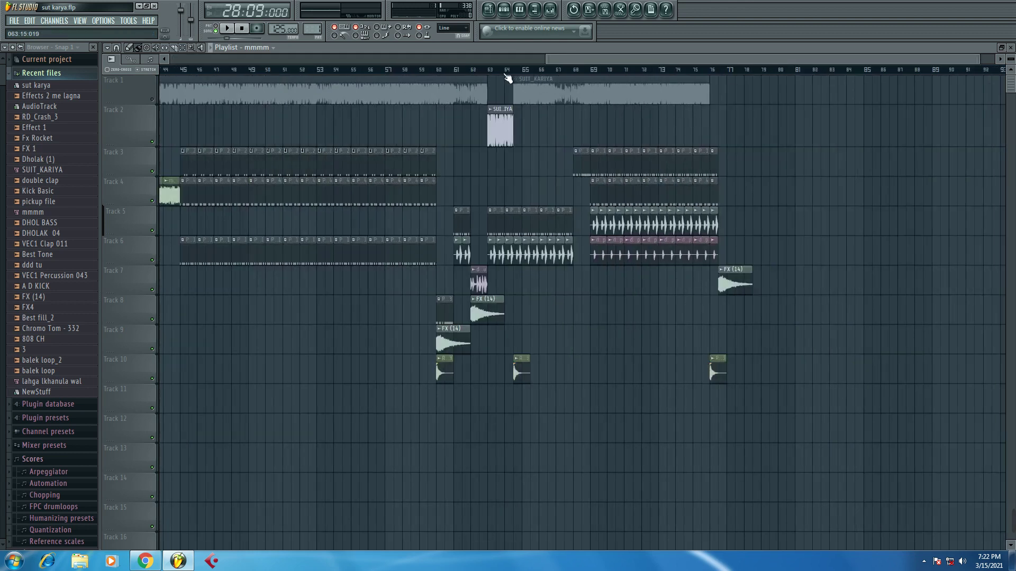
left_click_drag(547, 59, 174, 61)
left_click(203, 70)
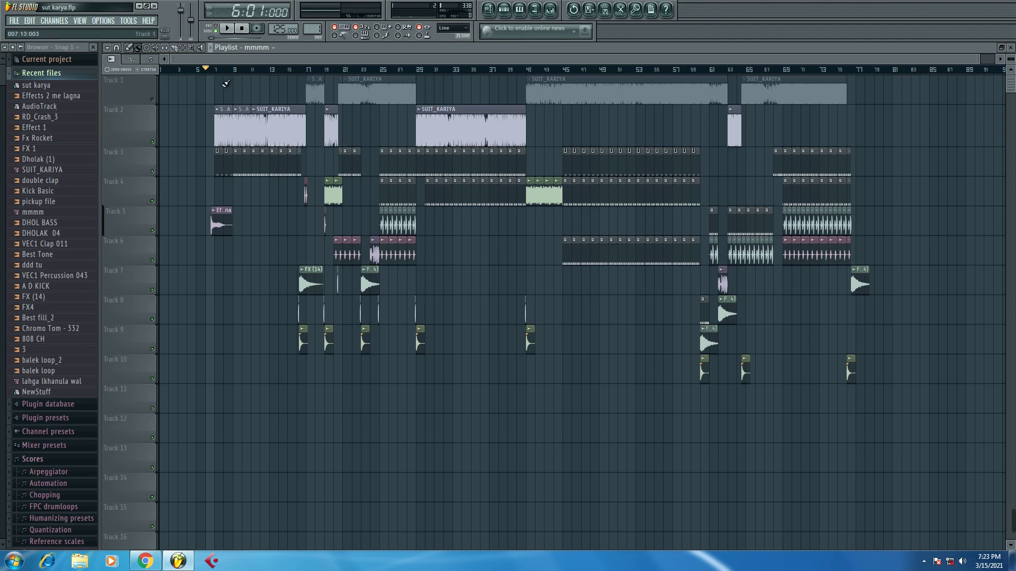
left_click(307, 73)
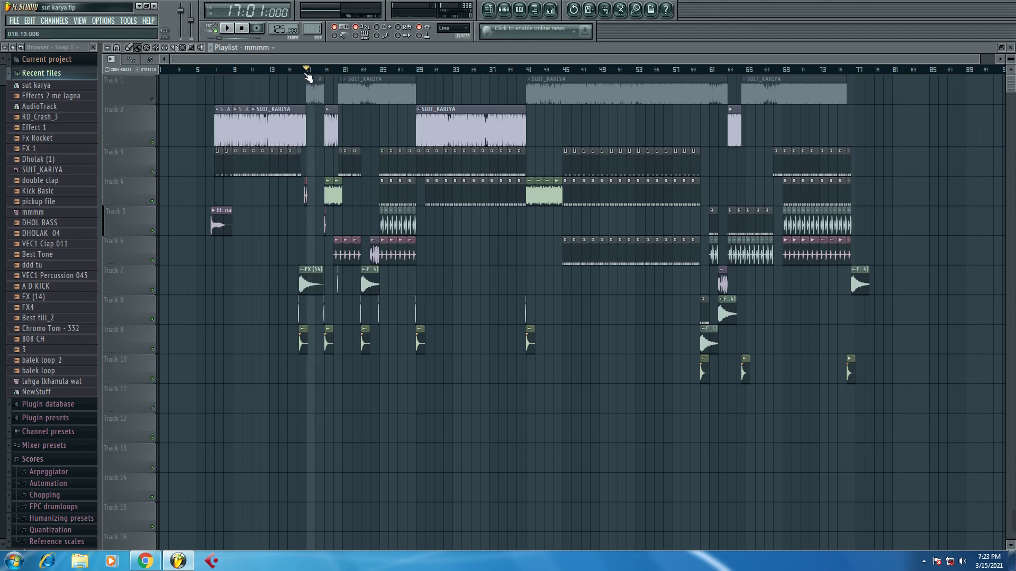
key("space")
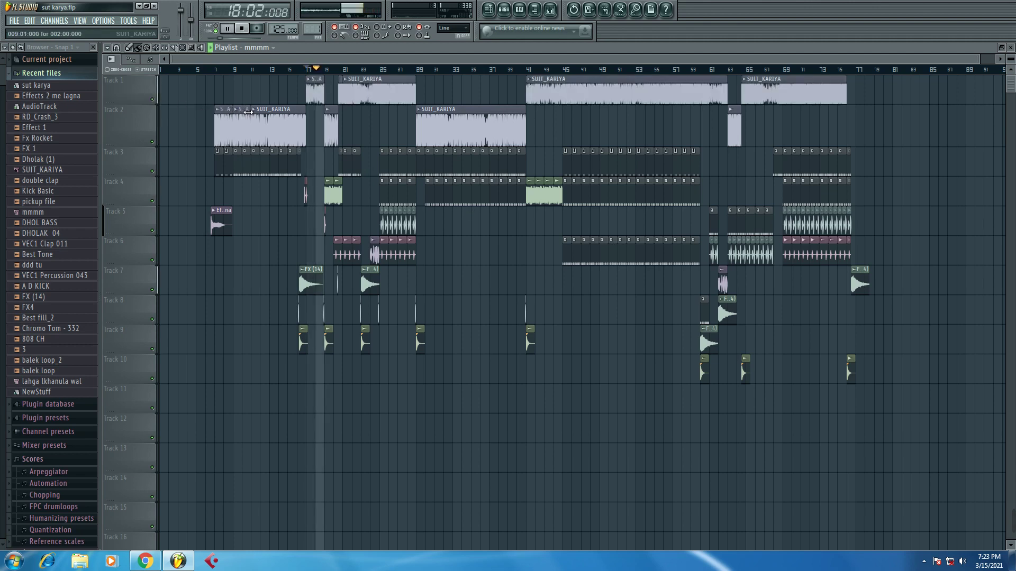
scroll(310, 70, "up", 4)
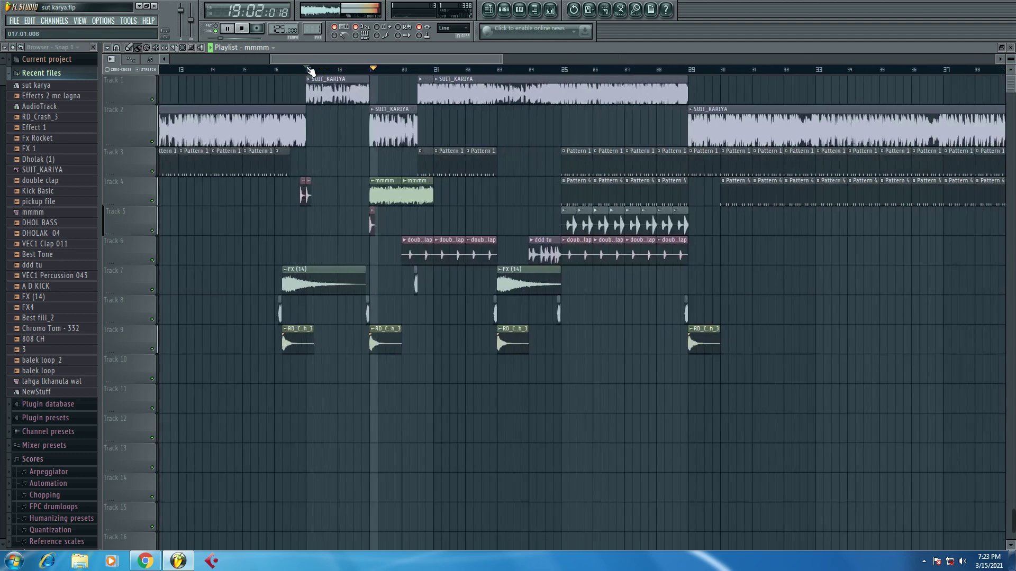
scroll(311, 70, "up", 2)
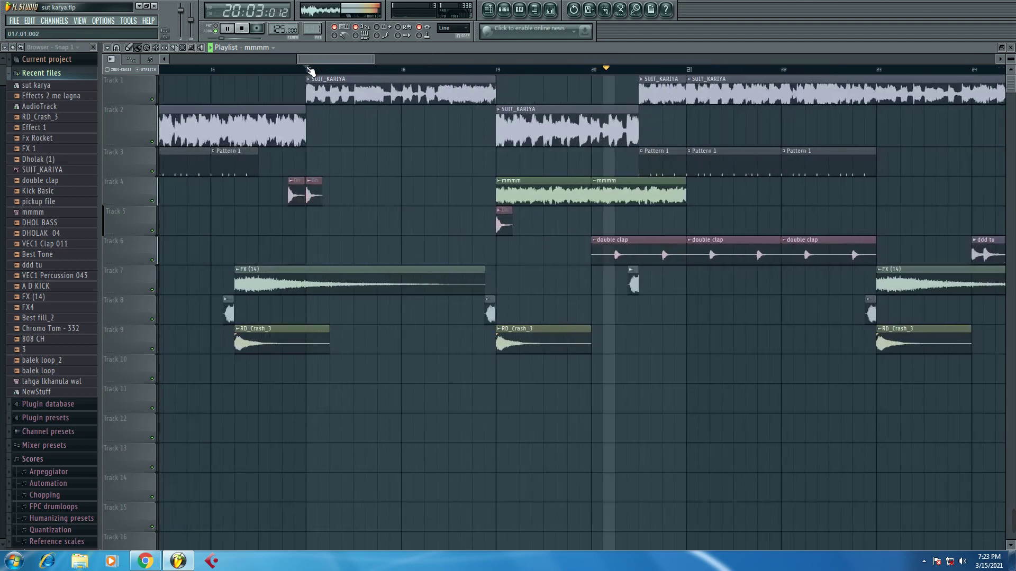
- Mute and unmute Track 1 during playback to compare the section with and without it, and stop playback
left_click(153, 99)
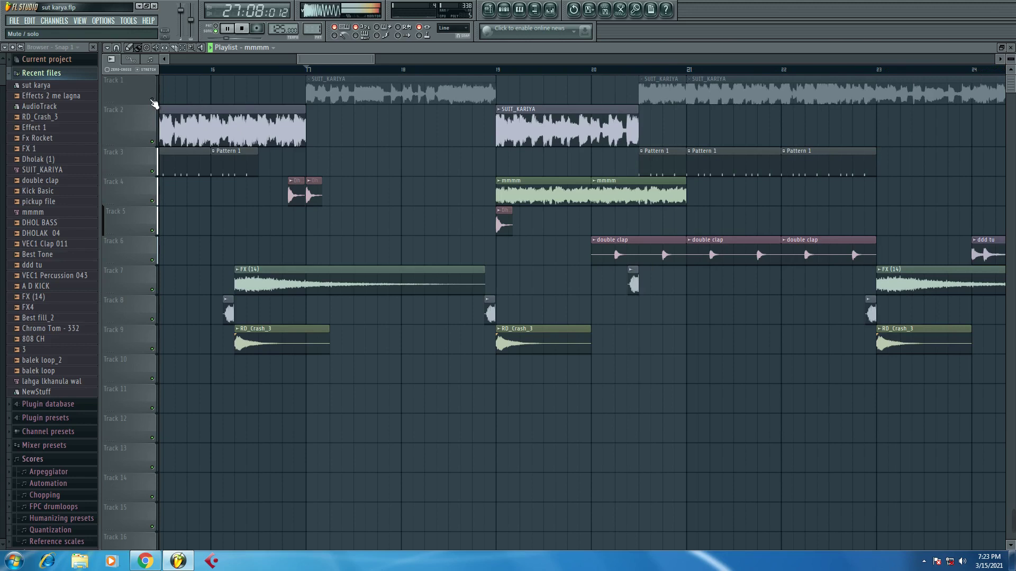
left_click(153, 101)
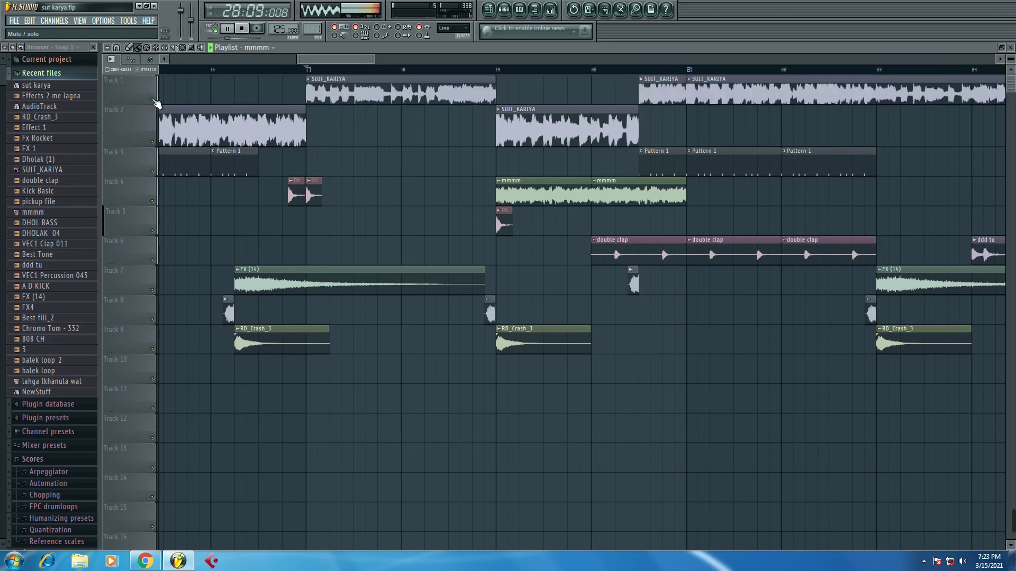
key("space")
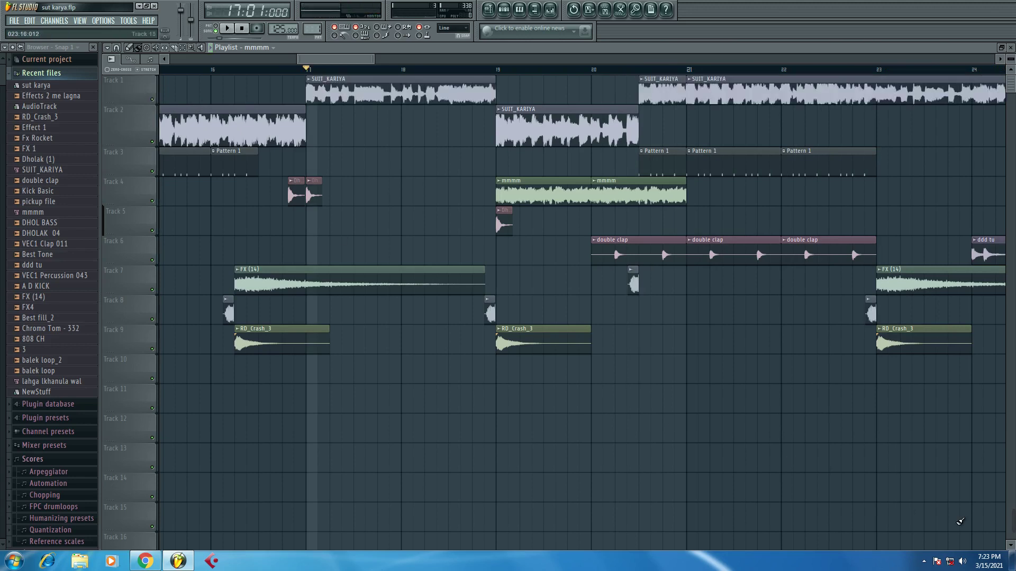
mouse_move(1008, 523)
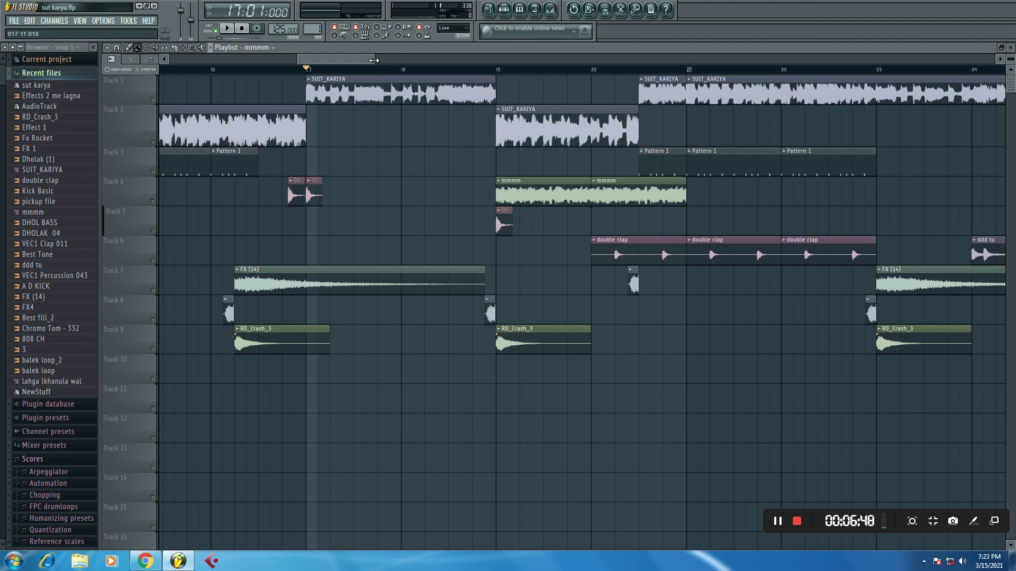
left_click_drag(374, 60, 557, 60)
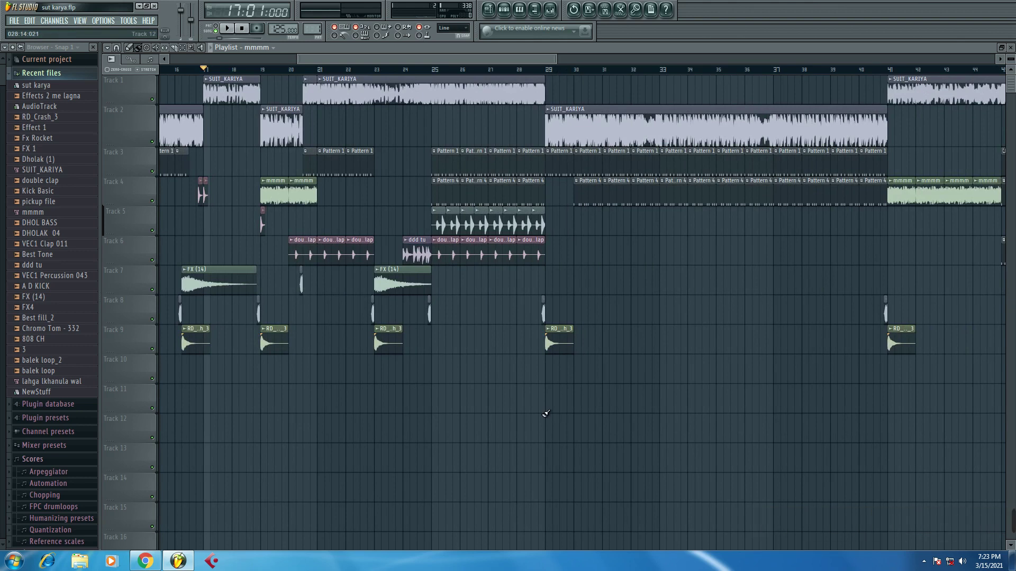
left_click_drag(555, 59, 751, 58)
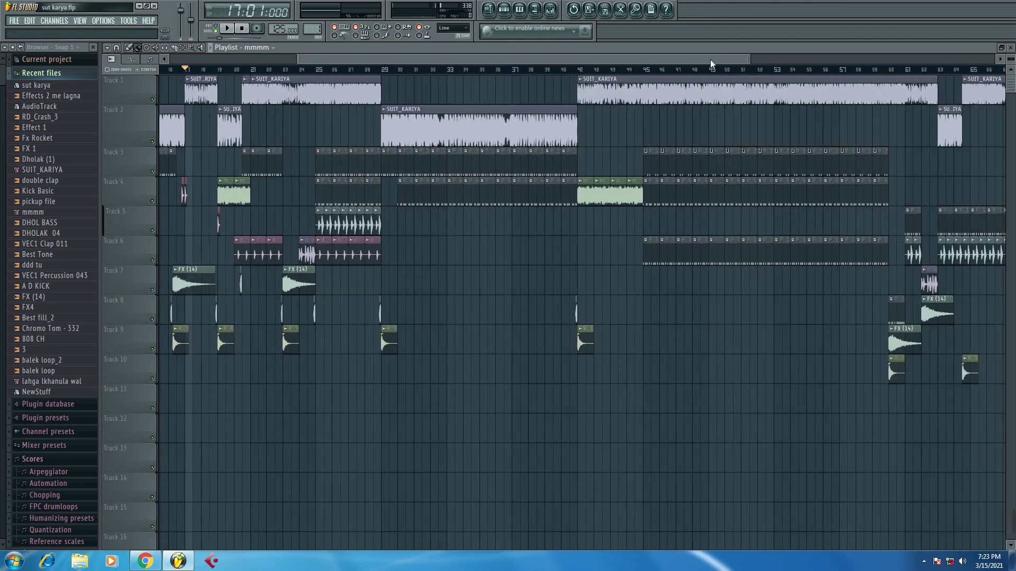
left_click_drag(743, 63, 931, 62)
left_click_drag(662, 61, 262, 56)
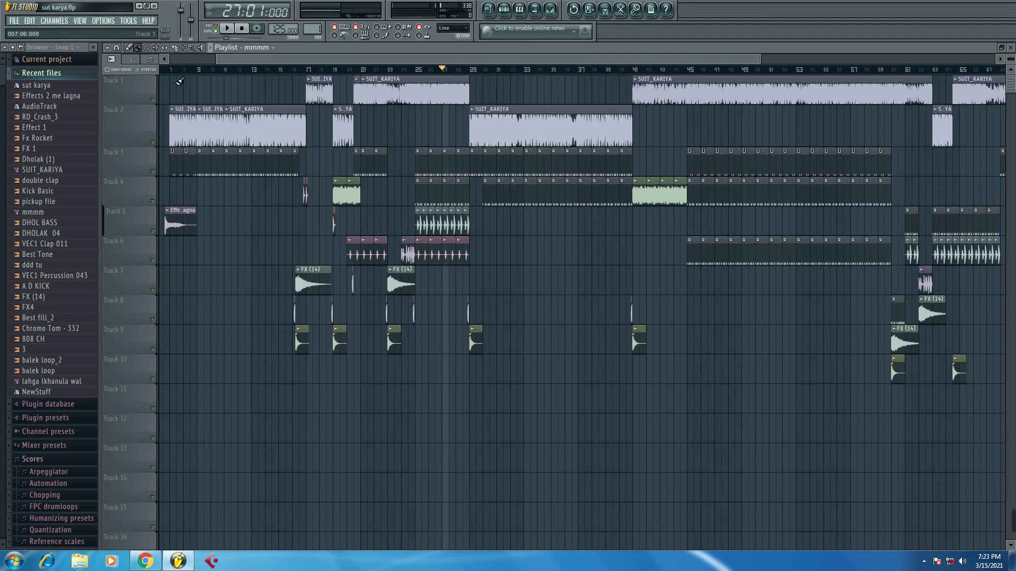